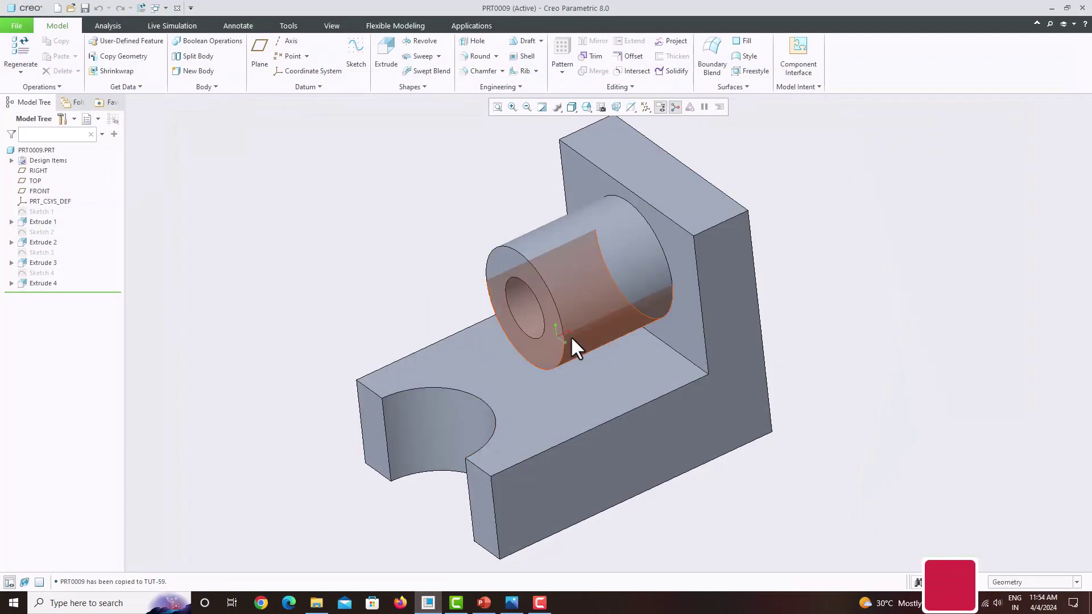
# - Orbit the finished bracket to inspect it from several sides, ending with the boss end-on
pyautogui.moveTo(571, 337)
pyautogui.mouseDown(button='middle')
pyautogui.moveTo(694, 325)
pyautogui.moveTo(688, 356)
pyautogui.moveTo(555, 341)
pyautogui.moveTo(601, 381)
pyautogui.mouseUp(button='middle')
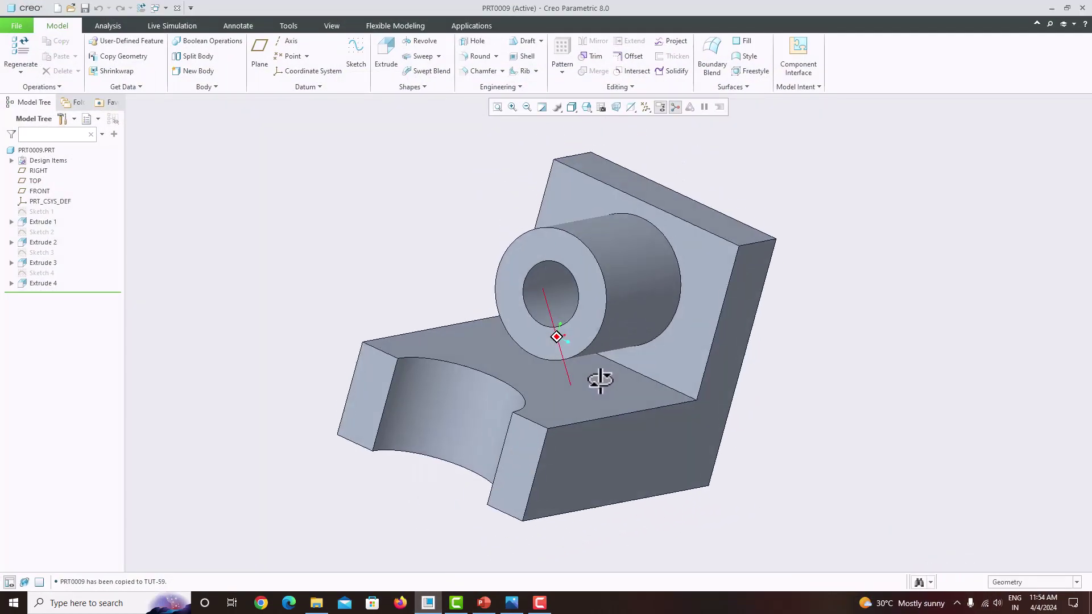
pyautogui.moveTo(388, 310)
pyautogui.mouseDown(button='middle')
pyautogui.moveTo(556, 329)
pyautogui.moveTo(529, 349)
pyautogui.mouseUp(button='middle')
pyautogui.scroll(-3, 506, 379)
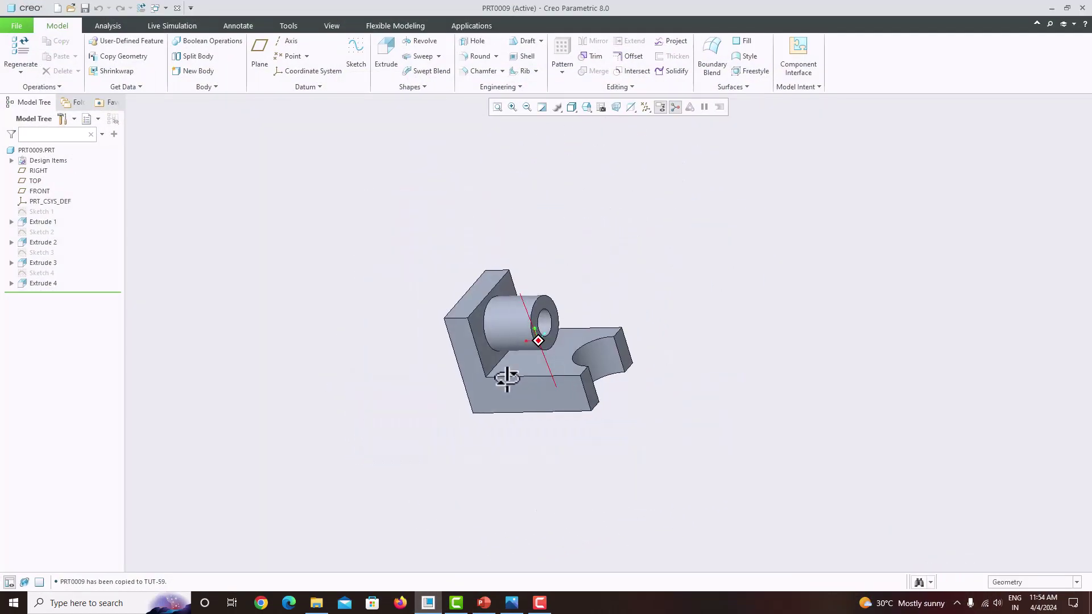
pyautogui.scroll(3, 507, 379)
pyautogui.moveTo(503, 390)
pyautogui.mouseDown(button='middle')
pyautogui.moveTo(571, 367)
pyautogui.moveTo(456, 383)
pyautogui.mouseUp(button='middle')
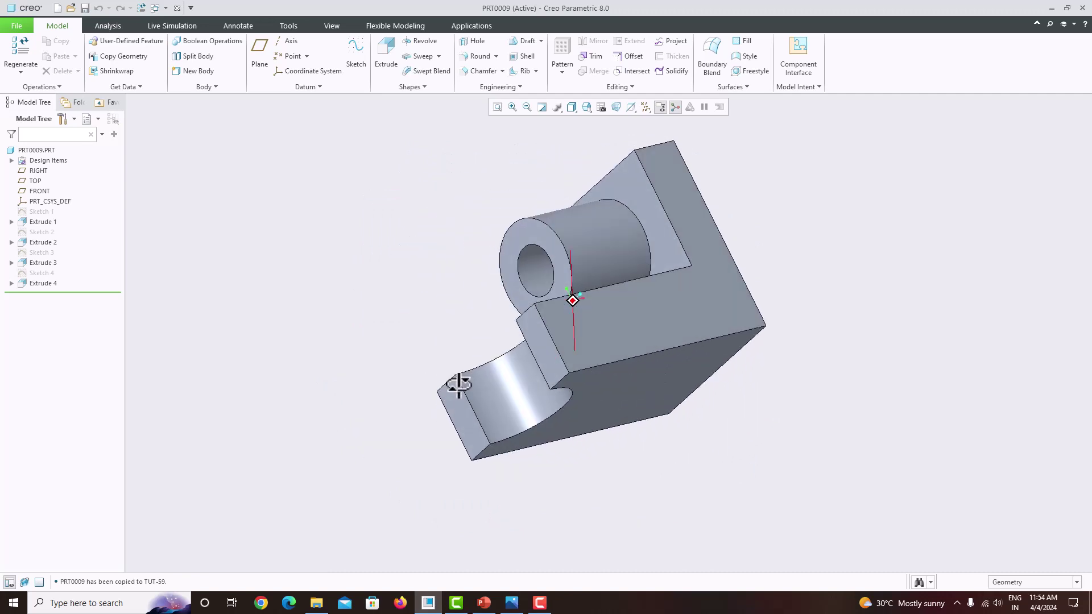
# - Close the bracket and create a new part from the mmns_part_solid_abs template
pyautogui.click(17, 25)
pyautogui.click(42, 145)
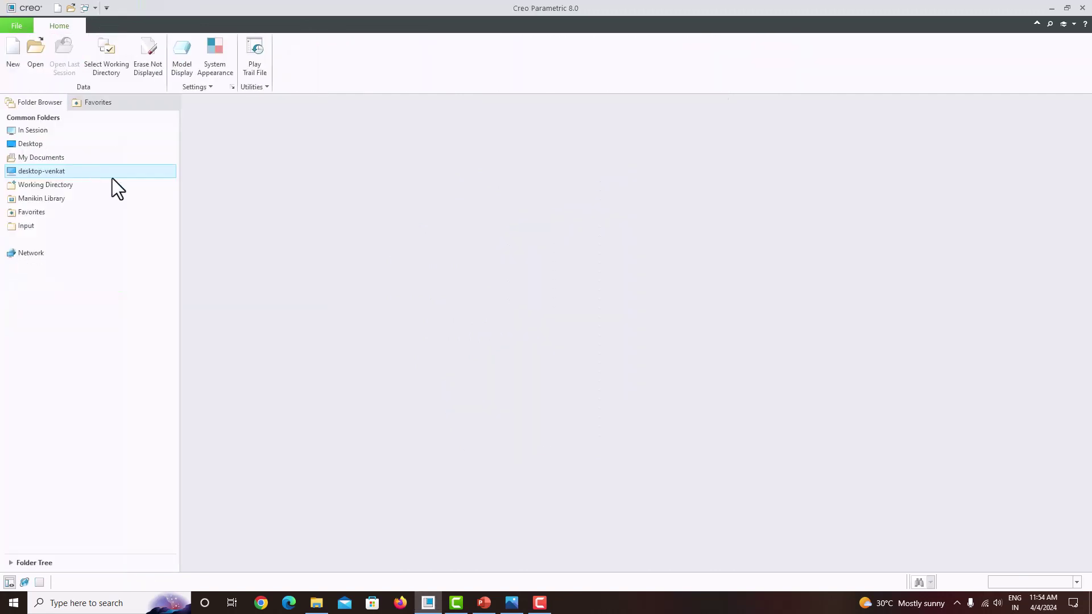
pyautogui.click(17, 63)
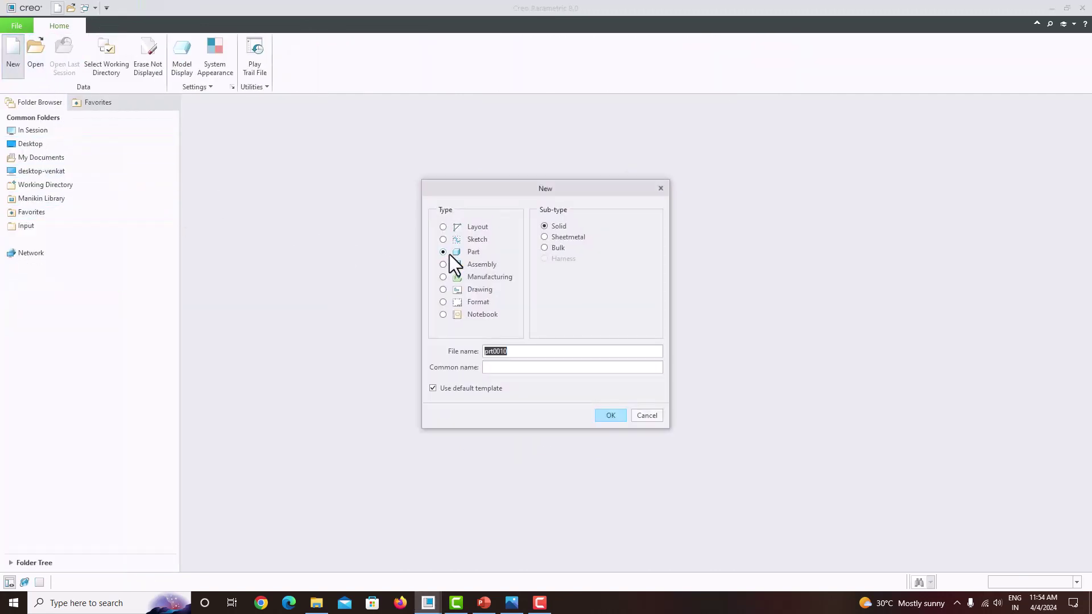
pyautogui.click(447, 391)
pyautogui.click(605, 418)
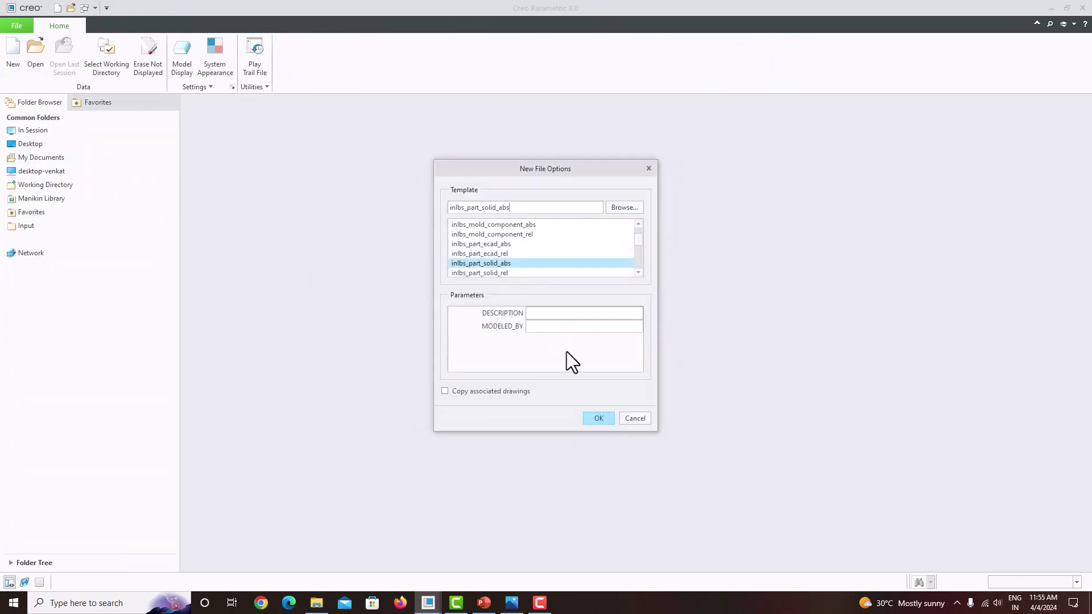
pyautogui.scroll(-2, 522, 273)
pyautogui.scroll(-2, 522, 273)
pyautogui.click(522, 273)
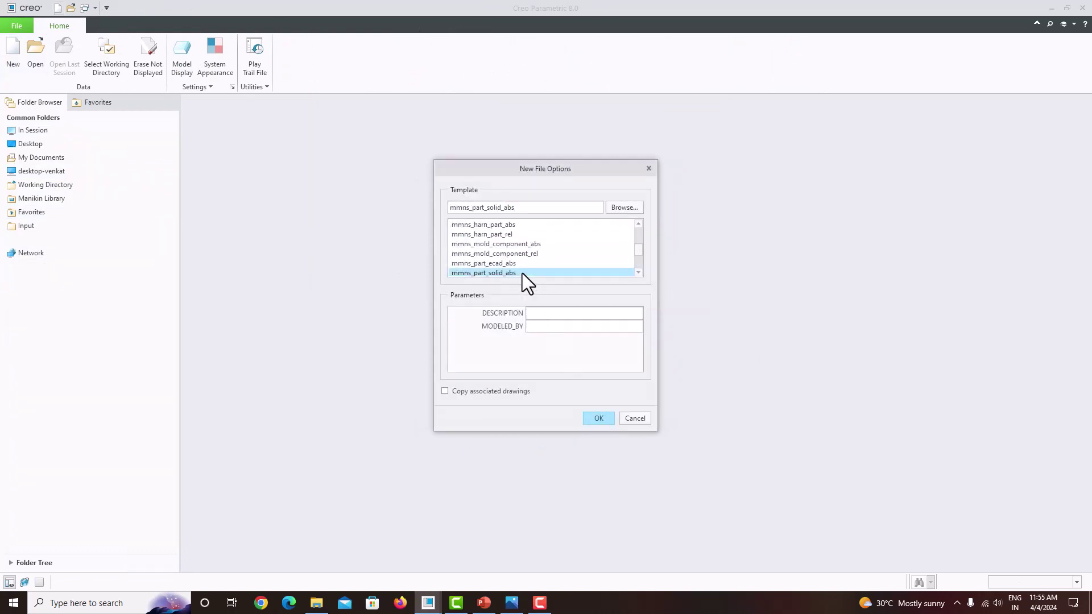
pyautogui.click(596, 423)
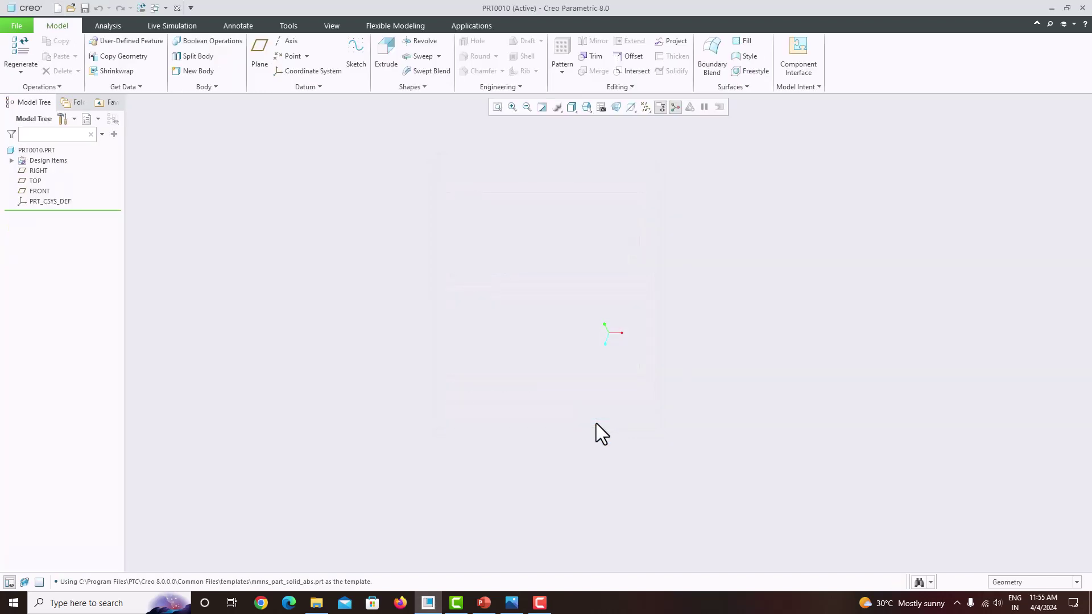
# - Show the datum planes and place the Creo window beside the Capture.PNG reference drawing
pyautogui.click(647, 112)
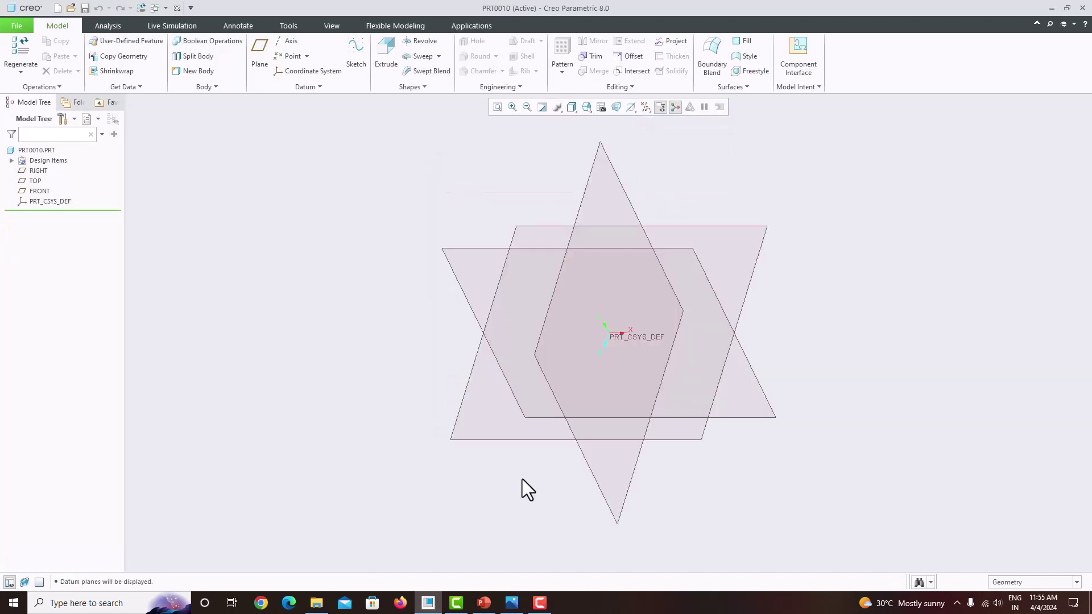
pyautogui.click(511, 604)
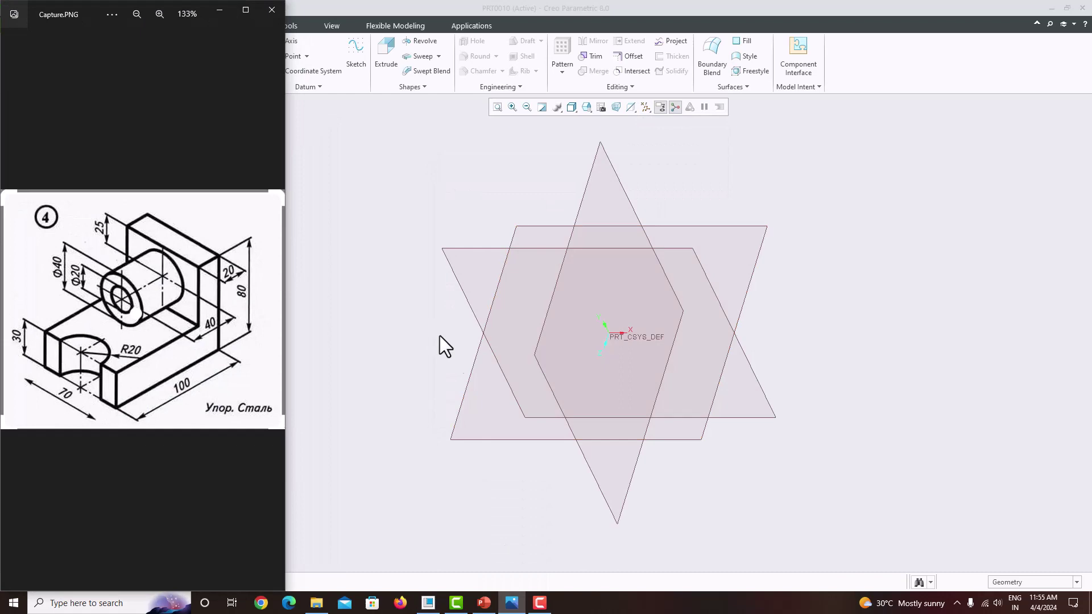
pyautogui.click(410, 311)
pyautogui.press('super+Down')
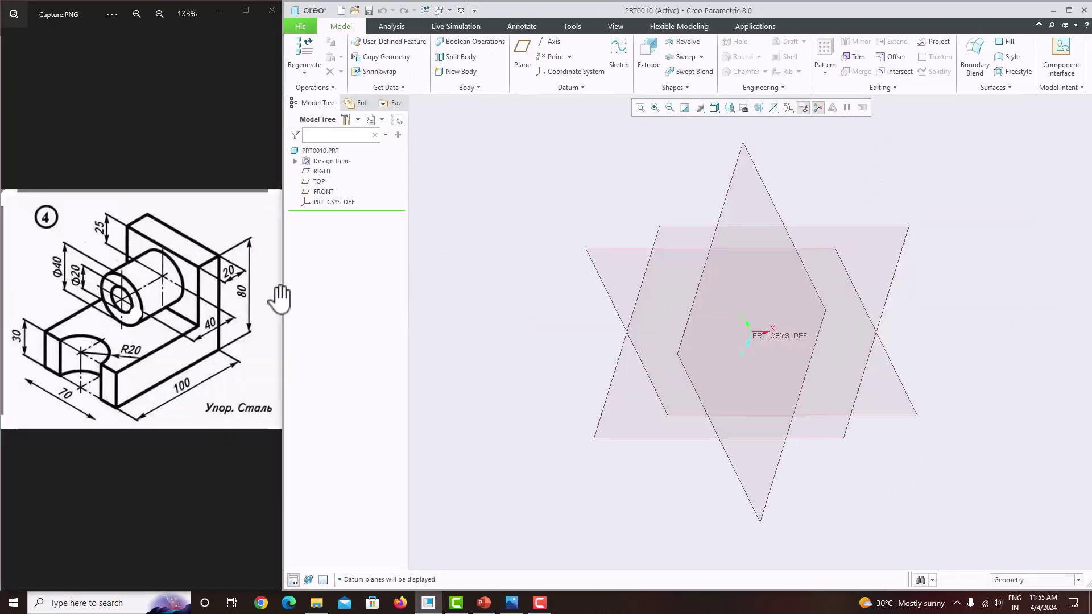
pyautogui.click(125, 295)
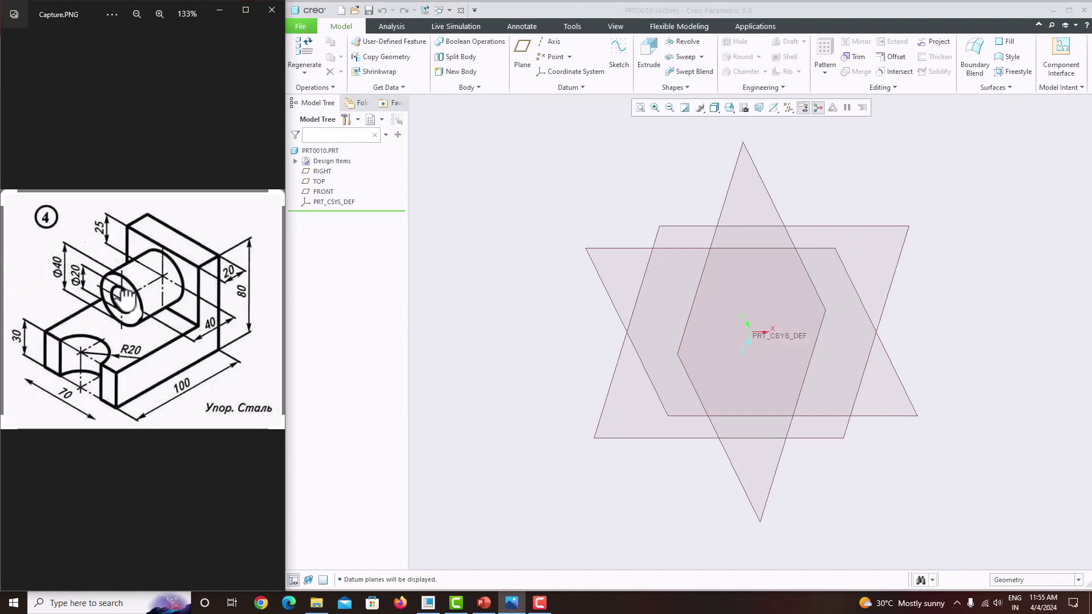
# - Sketch a closed six-line L-profile on a datum plane, viewed straight on
pyautogui.click(607, 248)
pyautogui.click(612, 67)
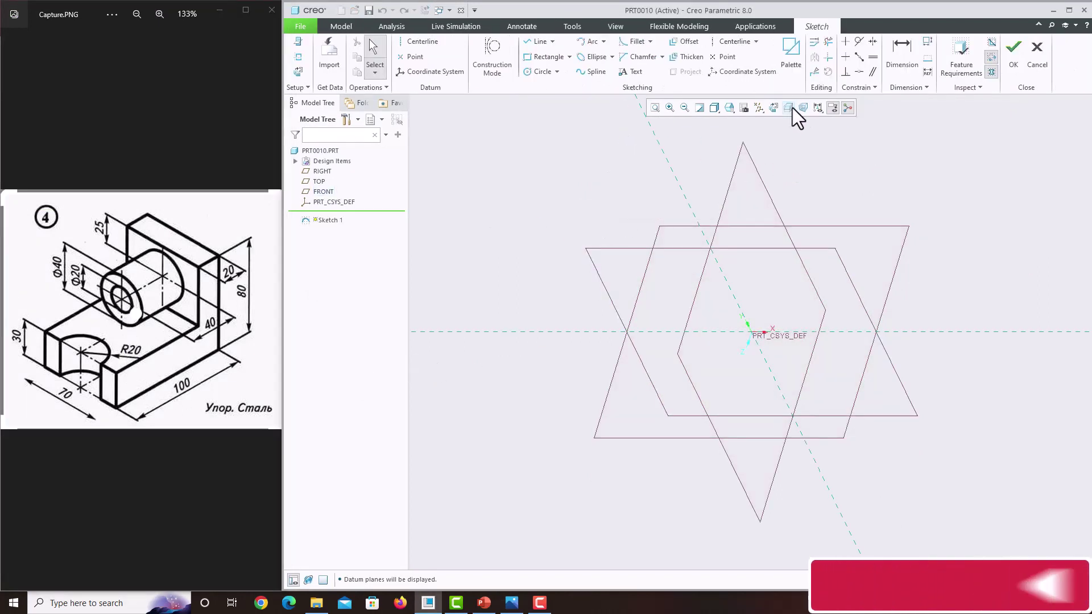
pyautogui.click(780, 104)
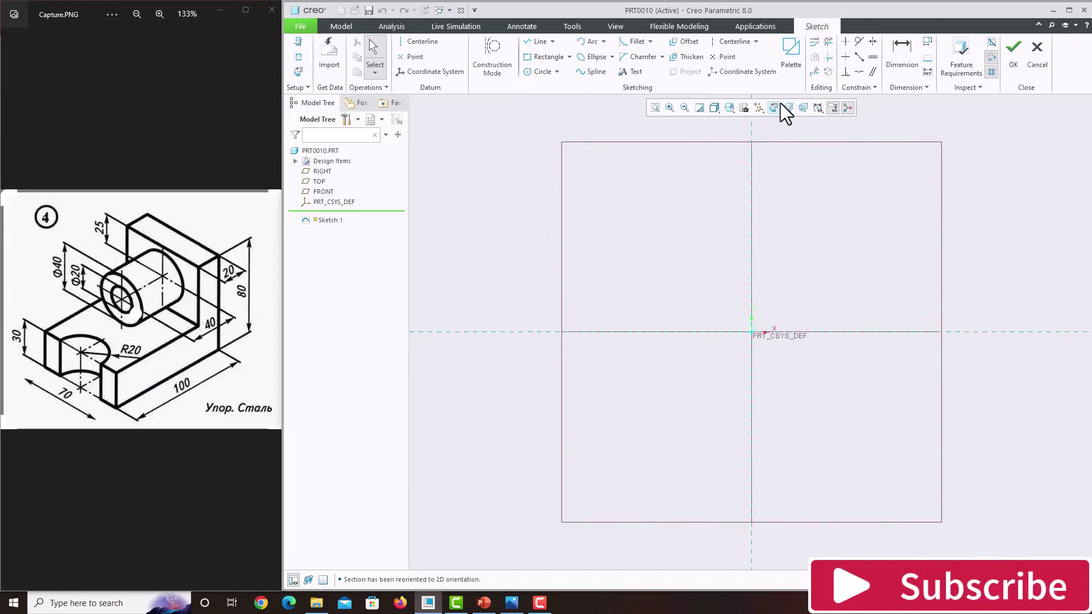
pyautogui.click(531, 44)
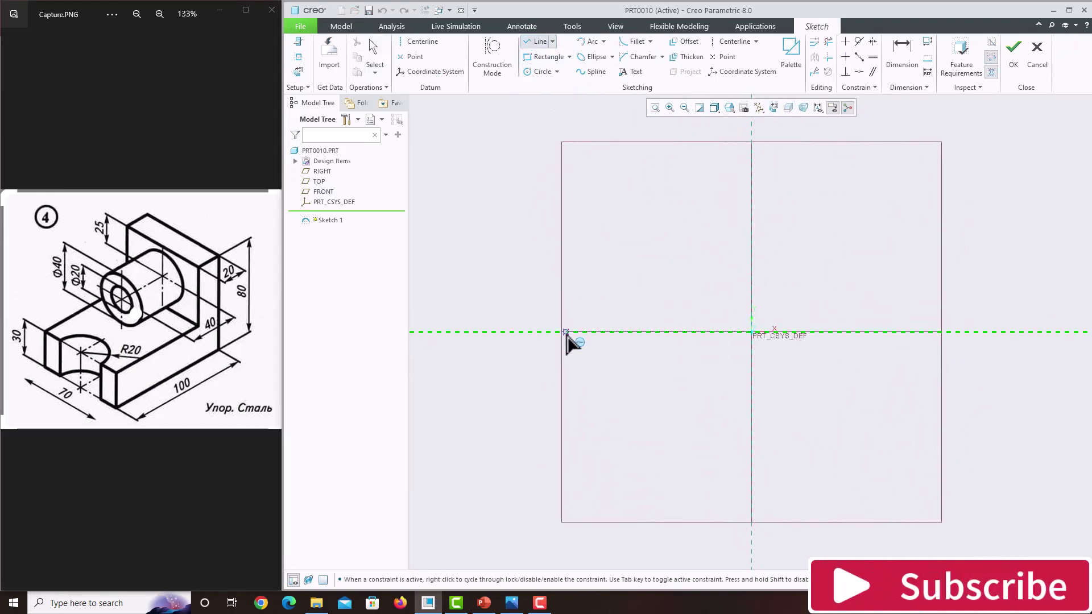
pyautogui.click(566, 332)
pyautogui.click(752, 331)
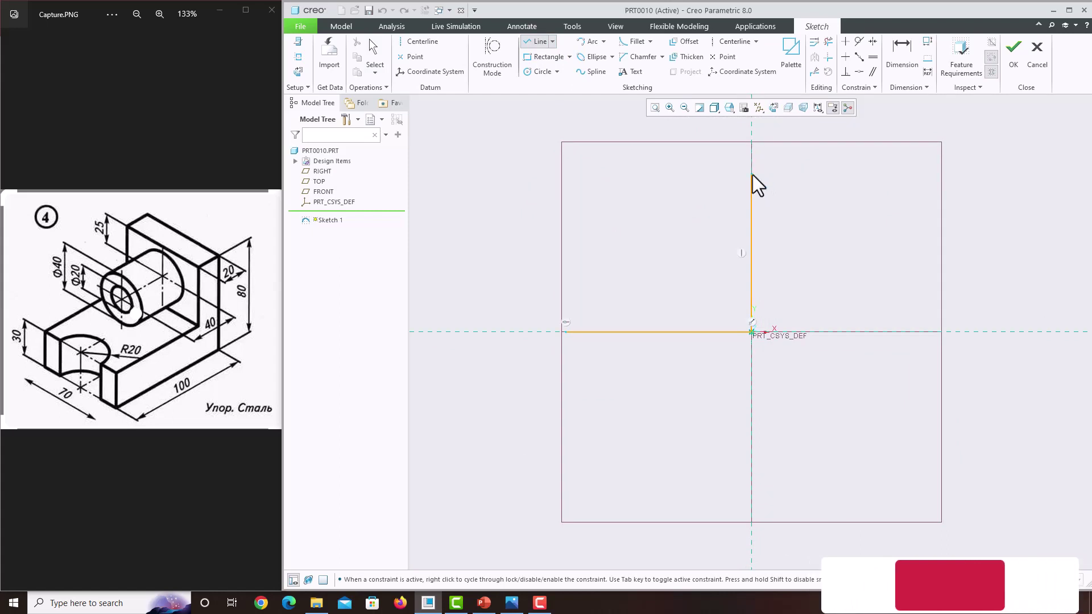
pyautogui.click(752, 173)
pyautogui.click(707, 173)
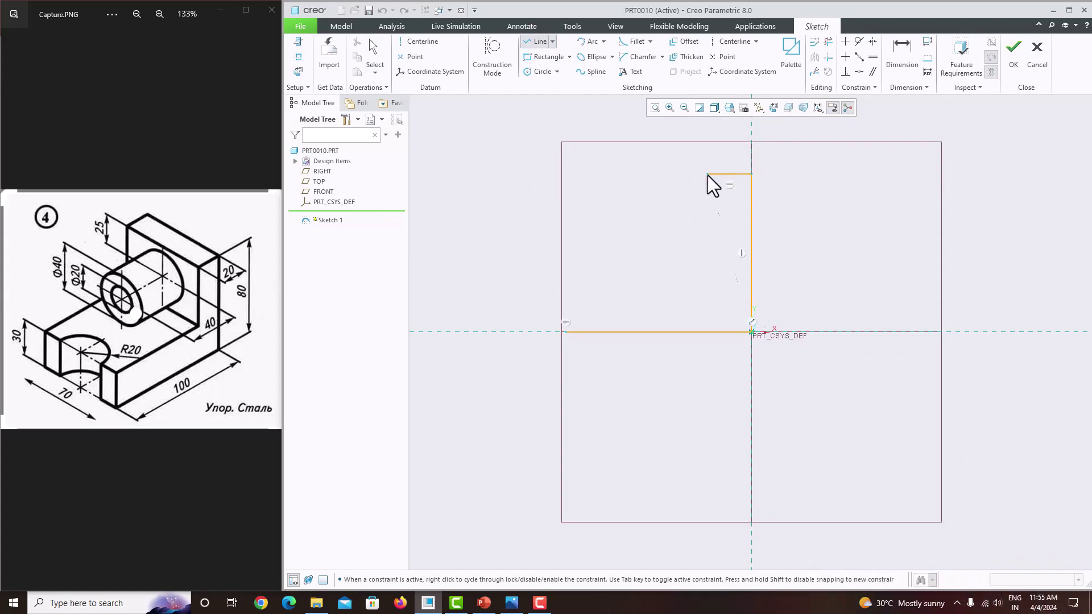
pyautogui.click(709, 291)
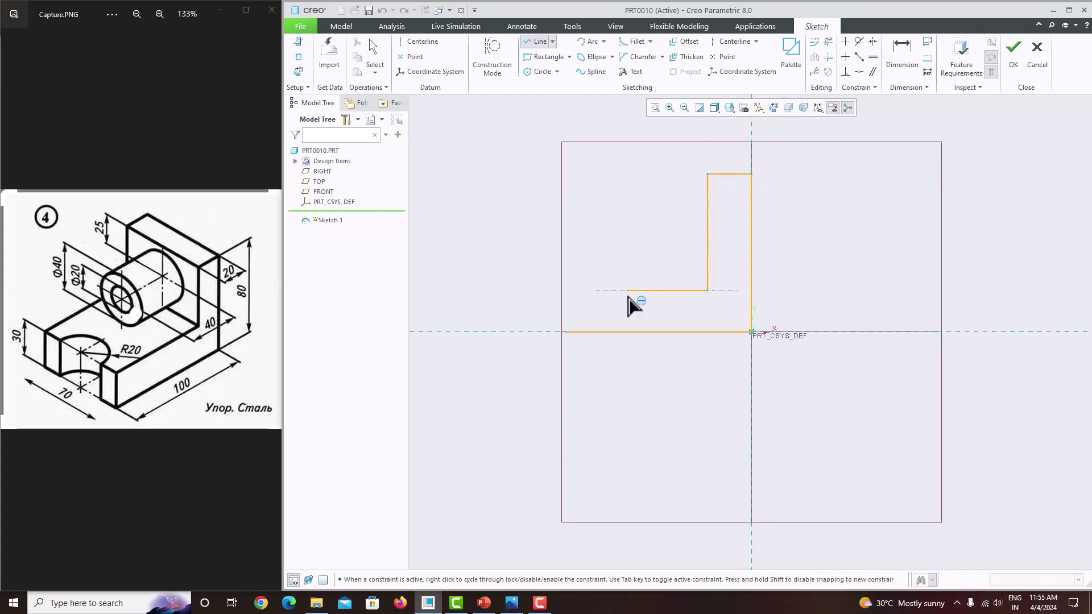
pyautogui.click(568, 291)
pyautogui.click(566, 332)
pyautogui.middleClick(569, 227)
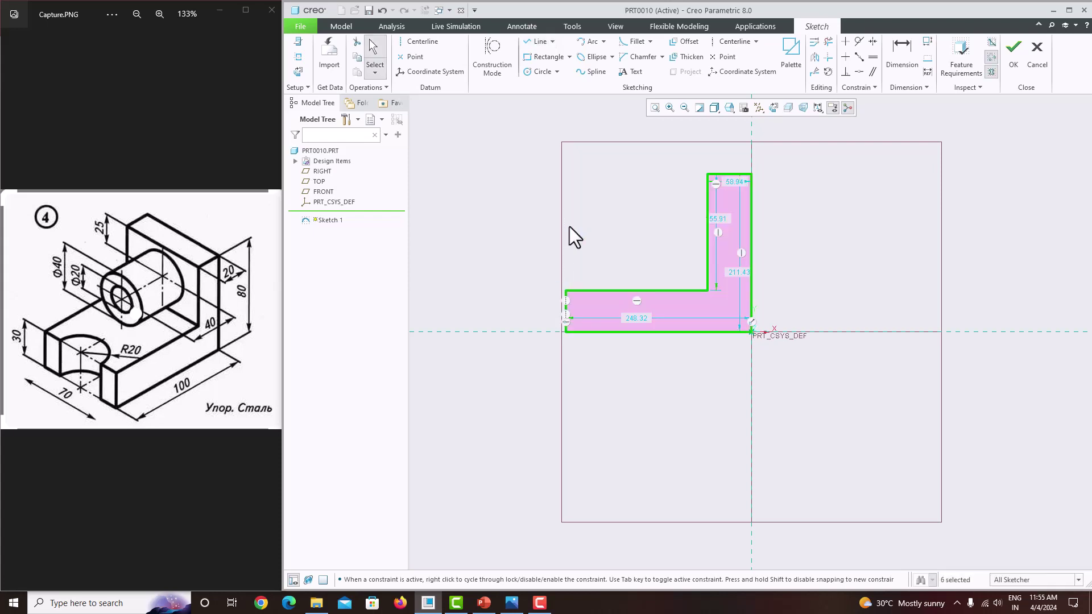
# - Move the 155.91, 211.43, 248.32 and 58.94 dimensions outside the L-profile
pyautogui.scroll(-1, 713, 244)
pyautogui.scroll(2, 722, 232)
pyautogui.moveTo(715, 232); pyautogui.dragTo(659, 247)
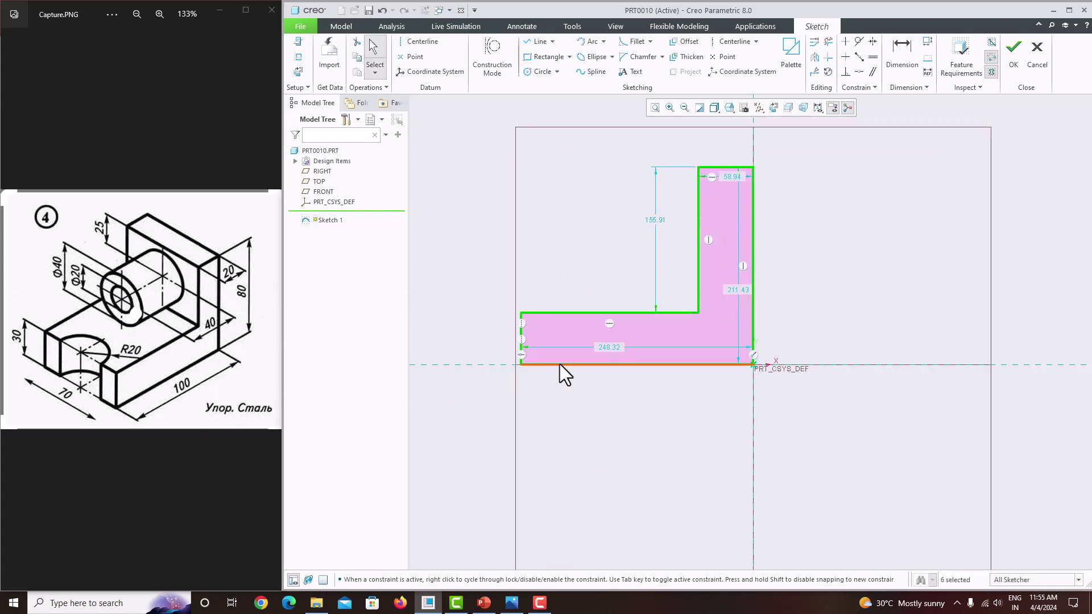
pyautogui.moveTo(734, 292); pyautogui.dragTo(821, 296)
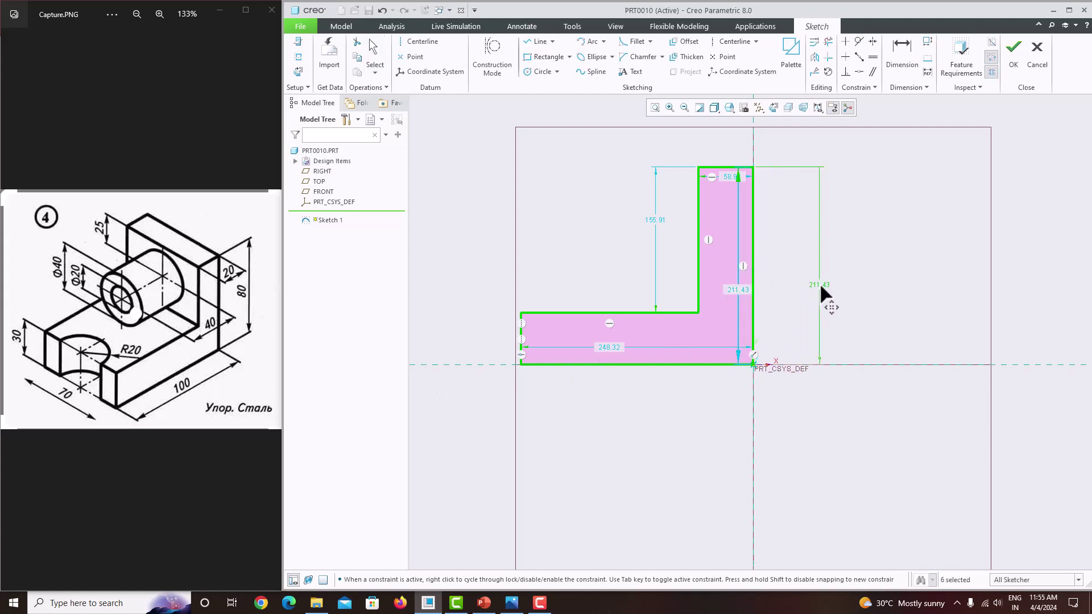
pyautogui.moveTo(612, 347); pyautogui.dragTo(609, 404)
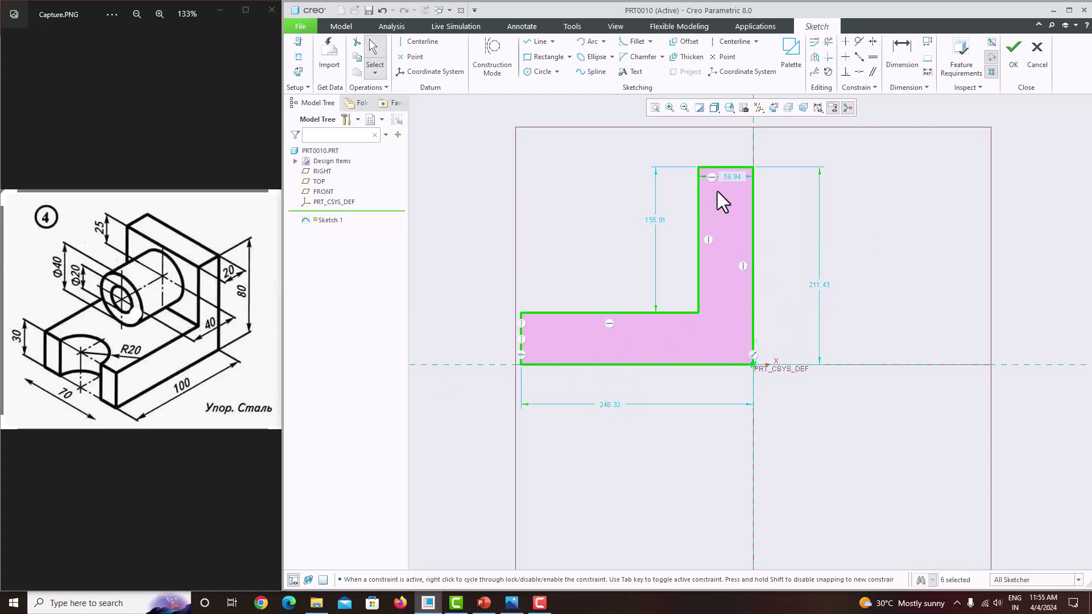
pyautogui.moveTo(729, 176); pyautogui.dragTo(726, 148)
# - Add a height dimension to the L-profile's left edge
pyautogui.click(903, 54)
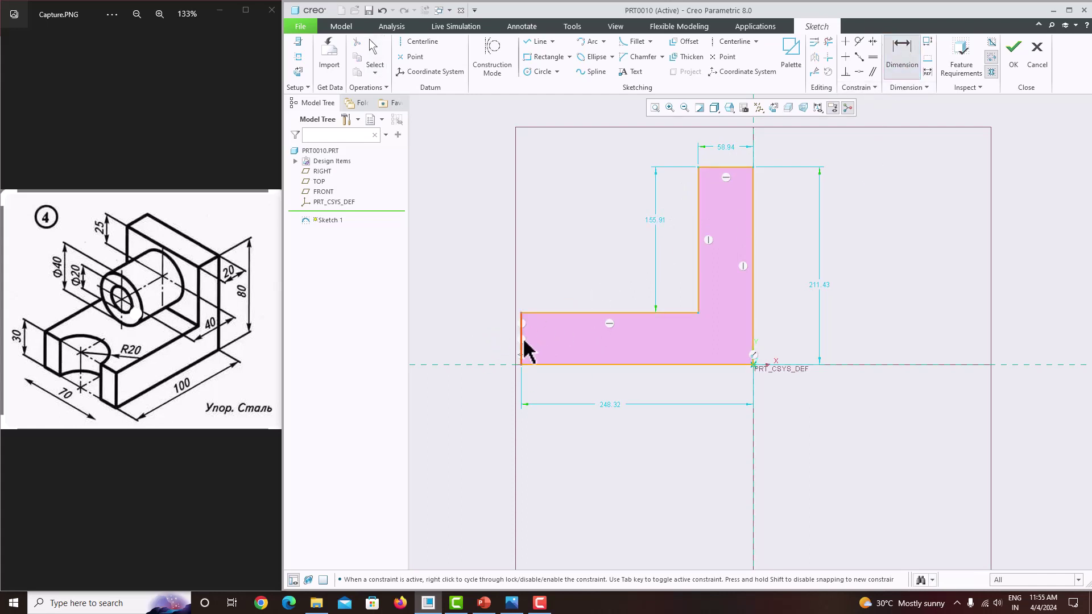
pyautogui.click(503, 331)
pyautogui.middleClick(482, 326)
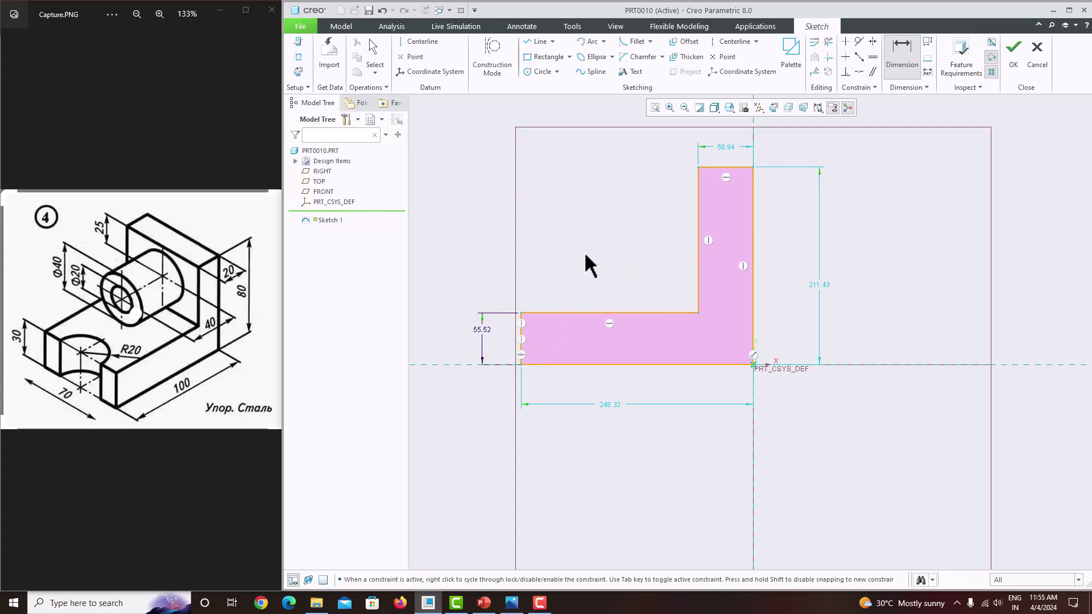
pyautogui.middleClick(585, 255)
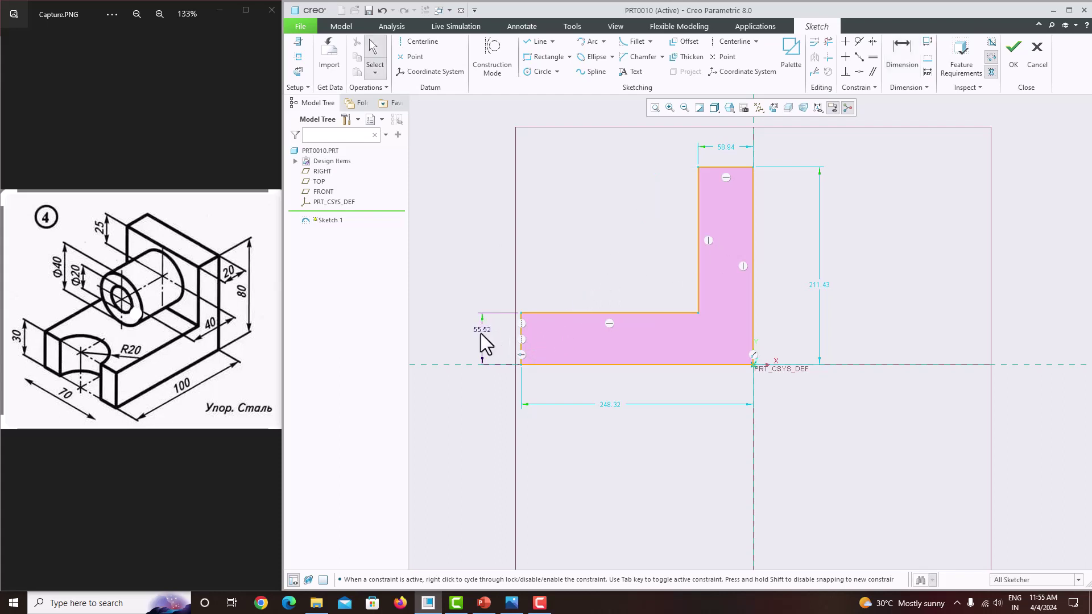
# - Select the 211.43, 58.94, 248.32 and 55.52 dimensions in Modify with Regenerate turned off
pyautogui.click(814, 43)
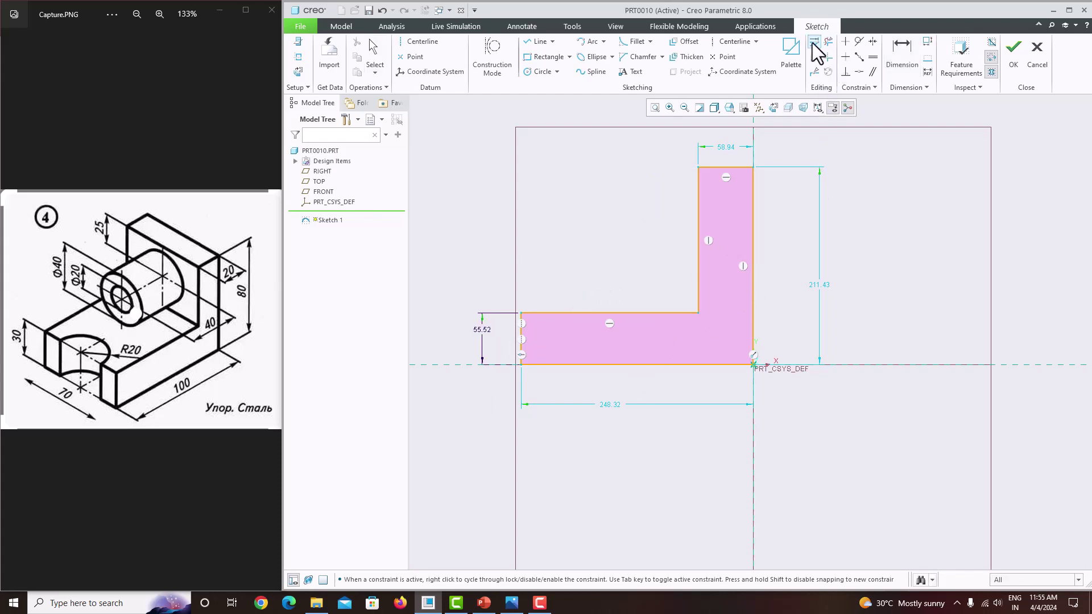
pyautogui.click(821, 283)
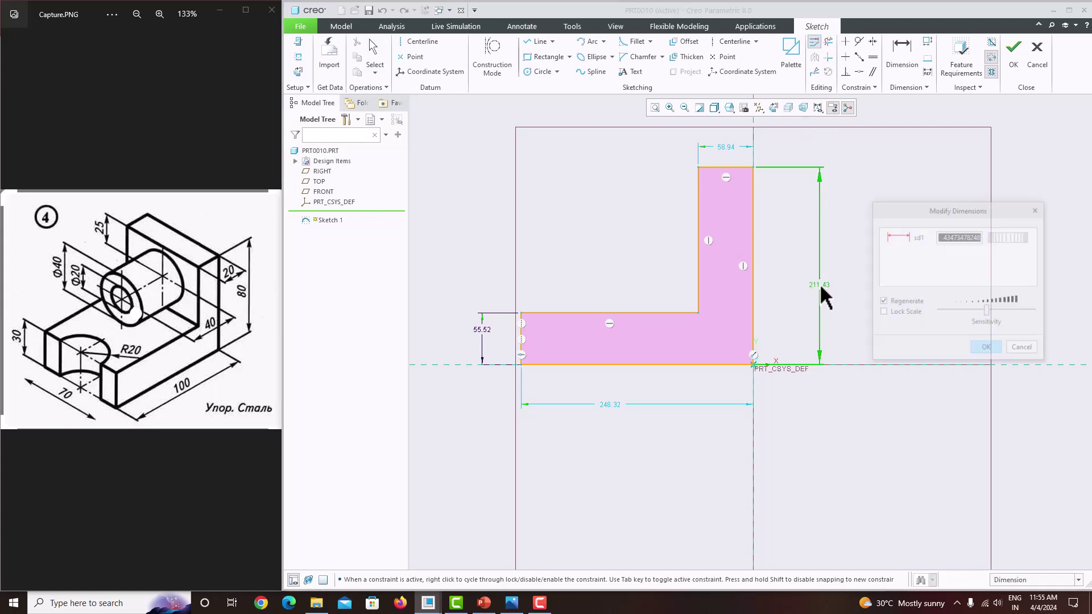
pyautogui.click(728, 145)
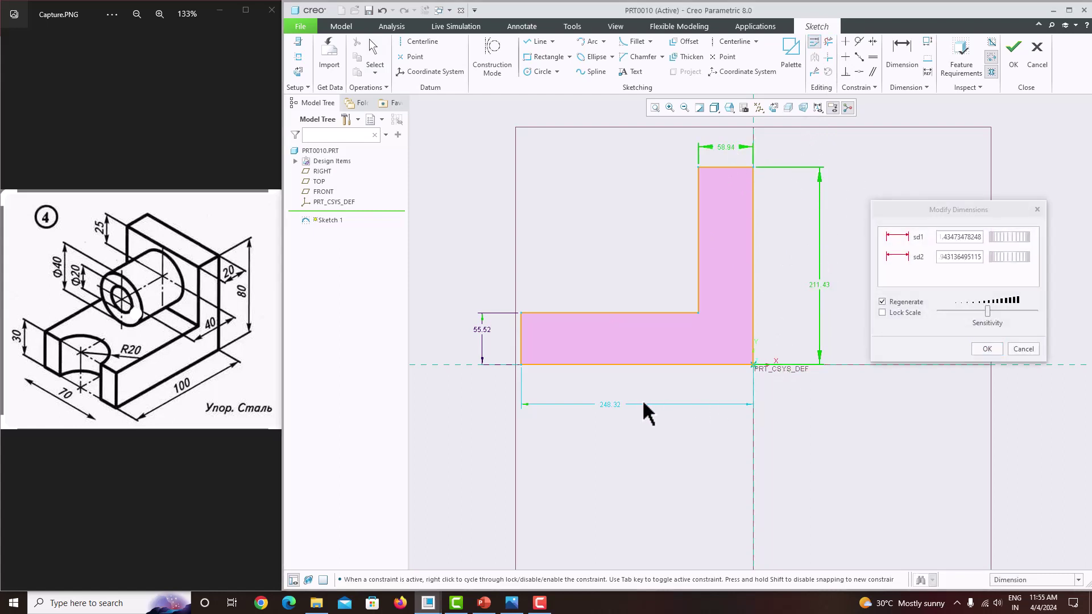
pyautogui.click(609, 404)
pyautogui.click(484, 338)
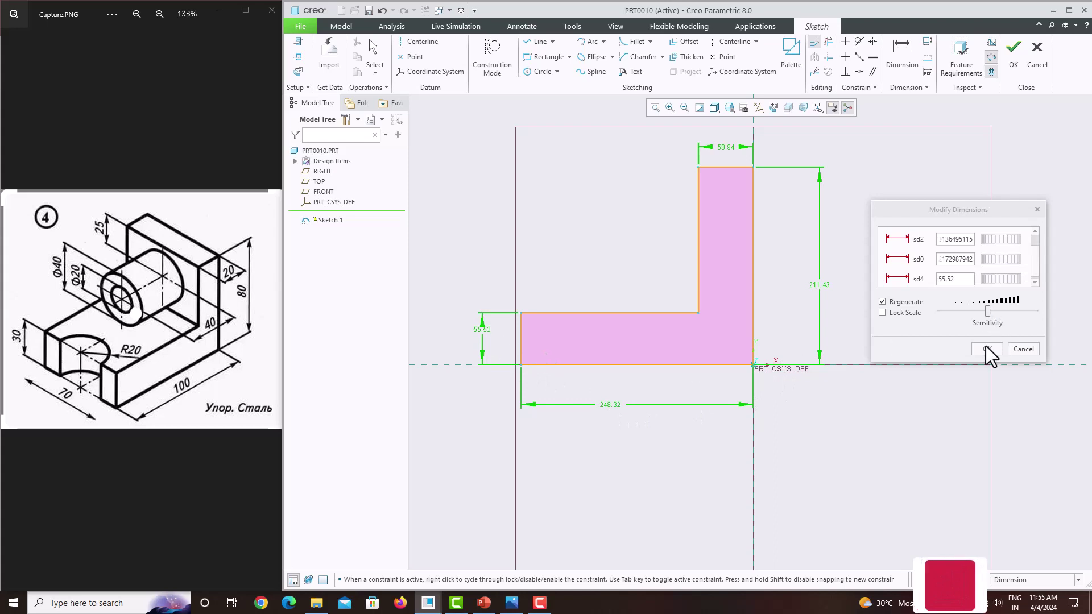
pyautogui.click(883, 301)
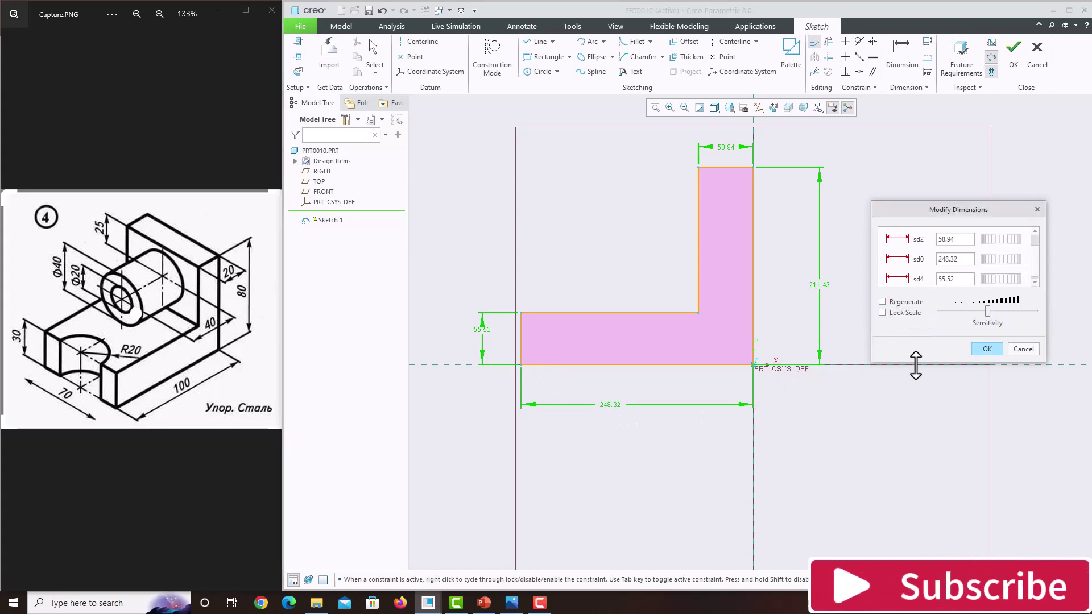
pyautogui.moveTo(916, 363); pyautogui.dragTo(916, 439)
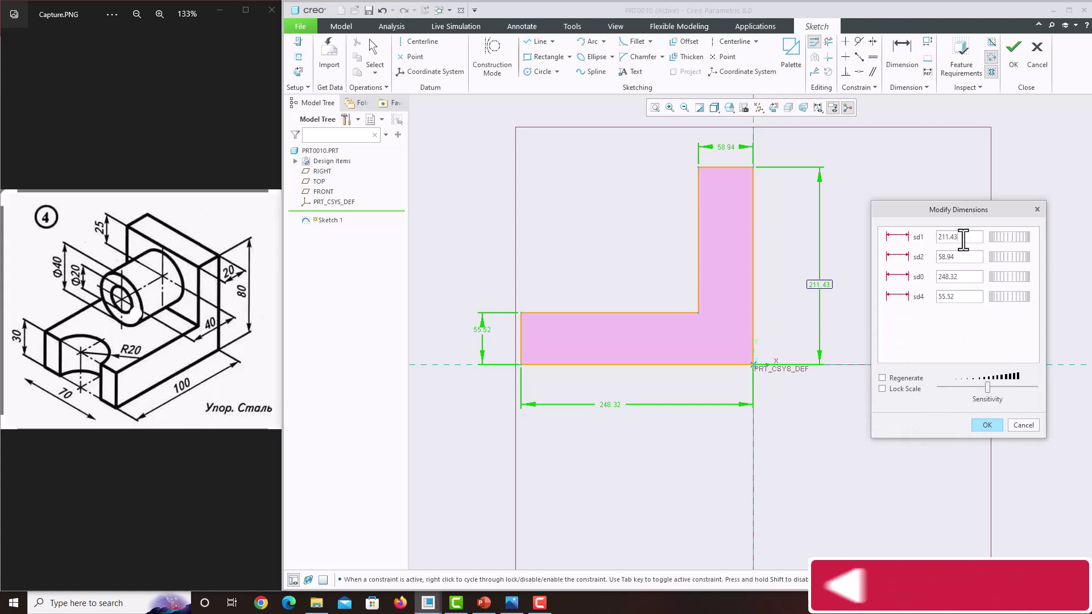
# - Set the profile height to 80 and the base length to 100
pyautogui.moveTo(963, 237); pyautogui.dragTo(905, 236)
pyautogui.write('80')
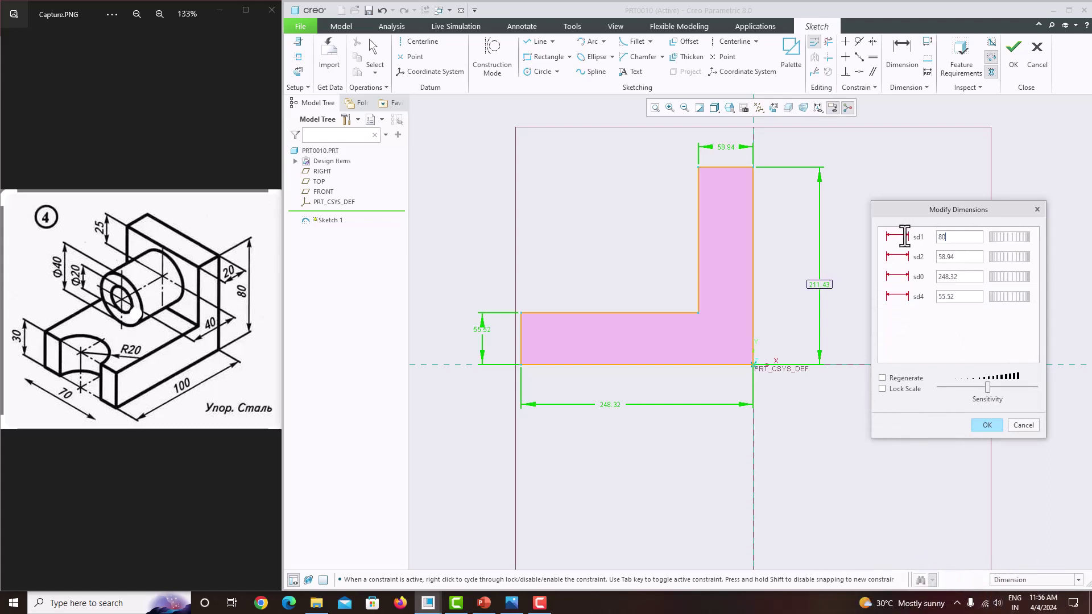
pyautogui.press('Tab')
pyautogui.write('20')
pyautogui.press('Tab')
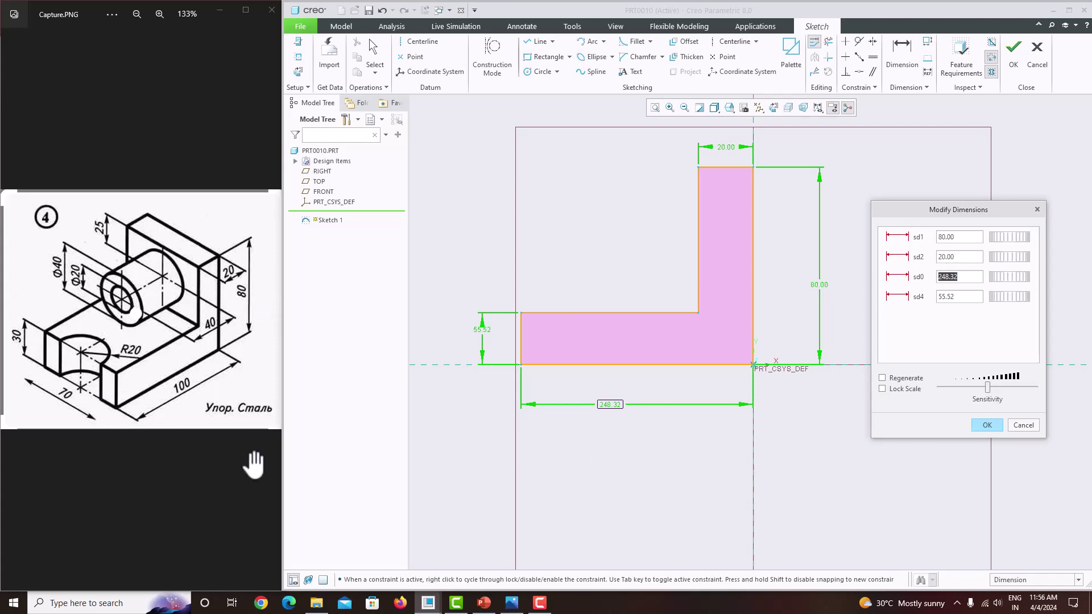
pyautogui.write('100')
pyautogui.press('Tab')
pyautogui.write('30')
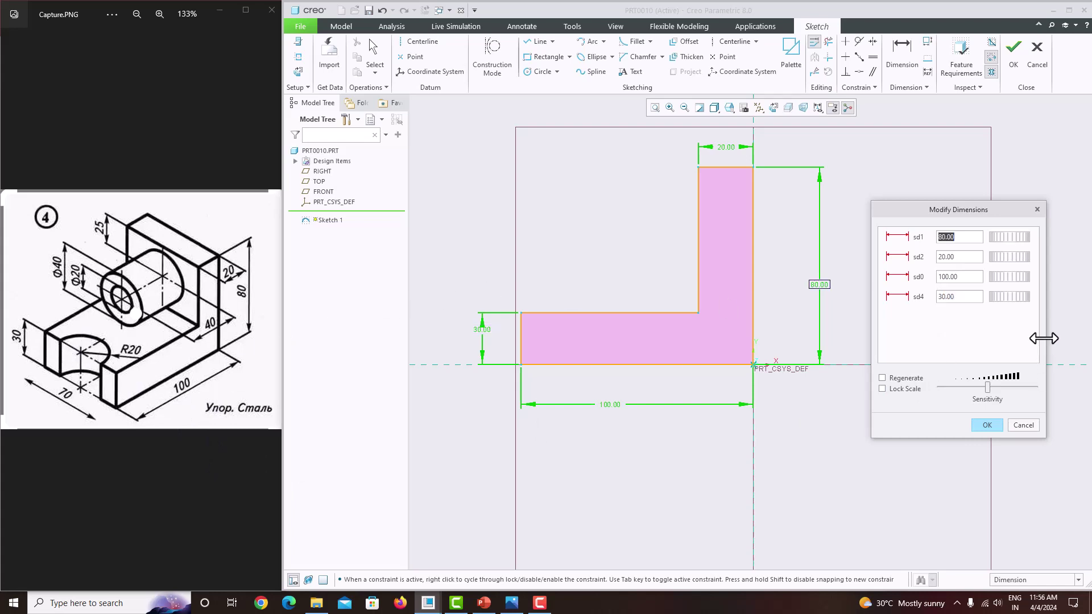
# - Apply the new dimension values and finish the L-shaped sketch
pyautogui.click(992, 427)
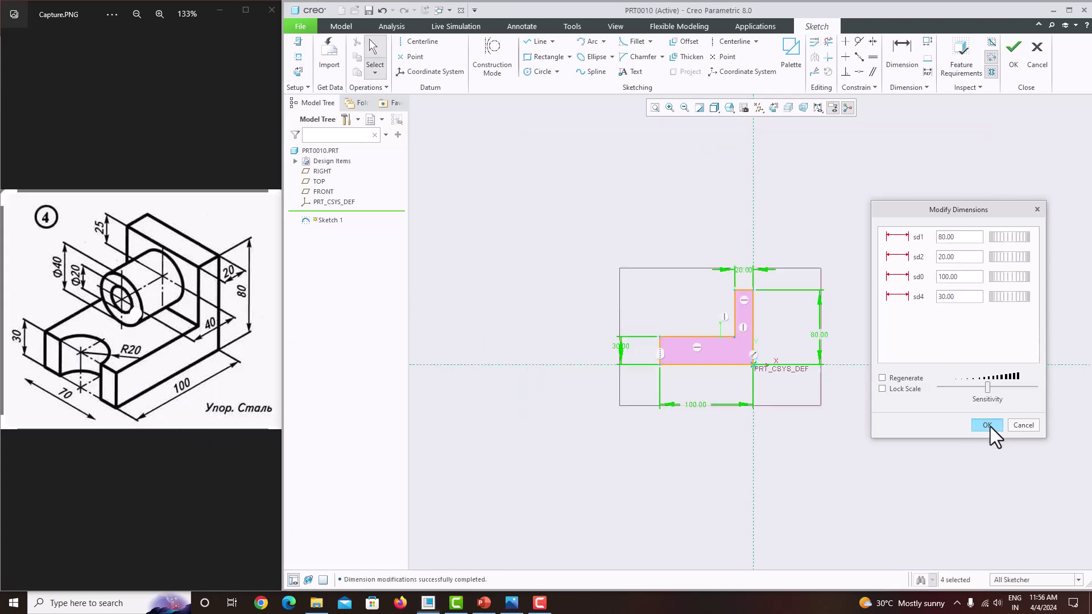
pyautogui.click(654, 109)
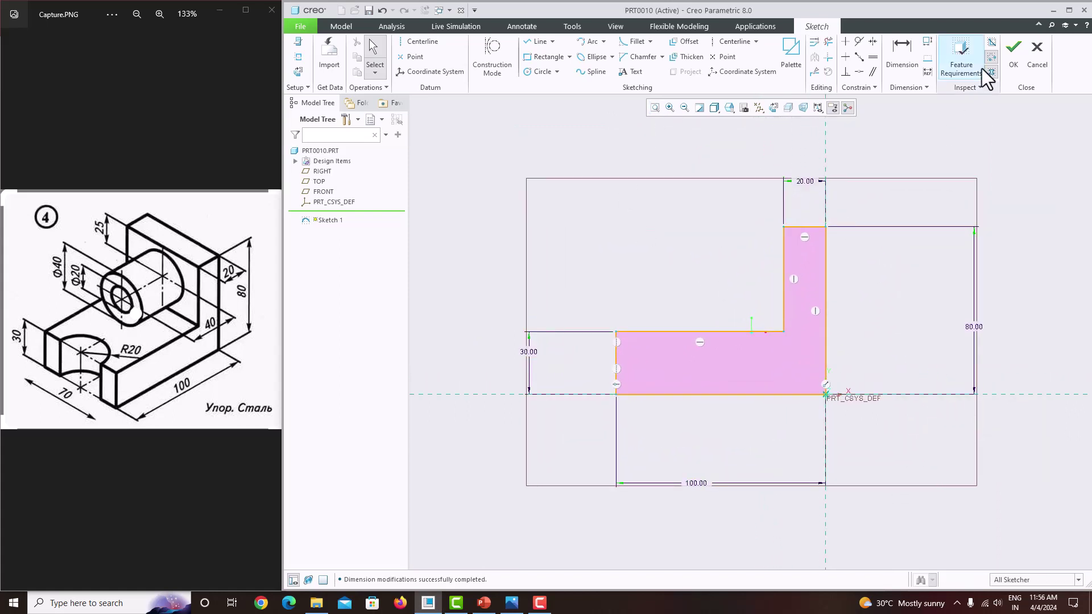
pyautogui.click(1013, 50)
# - Extrude the L-sketch symmetrically to a depth of 70
pyautogui.click(660, 49)
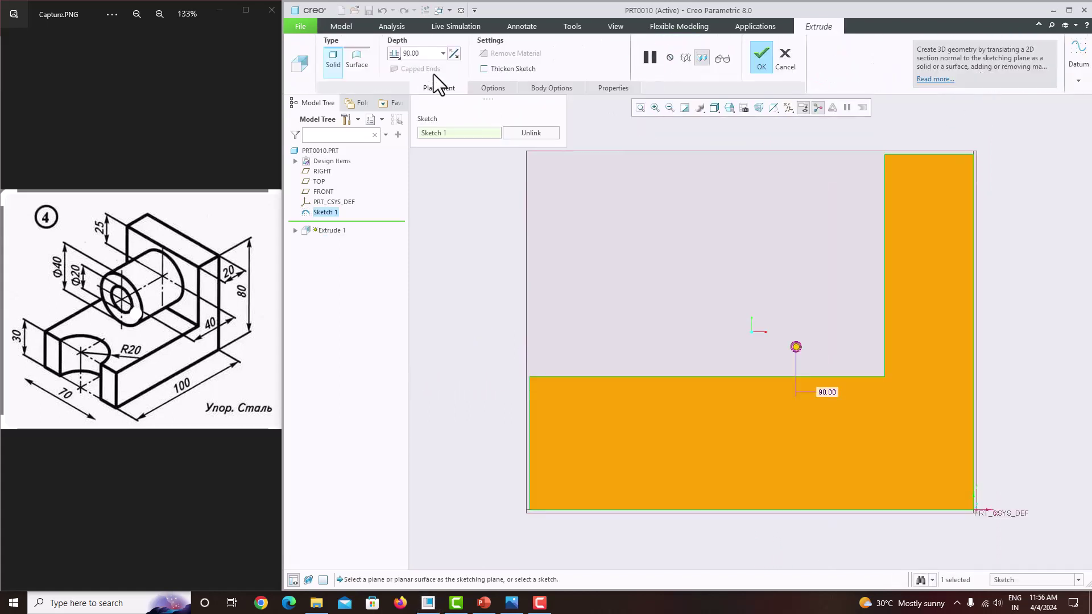
pyautogui.click(394, 53)
pyautogui.click(405, 77)
pyautogui.hotkey('ctrl', 'd')
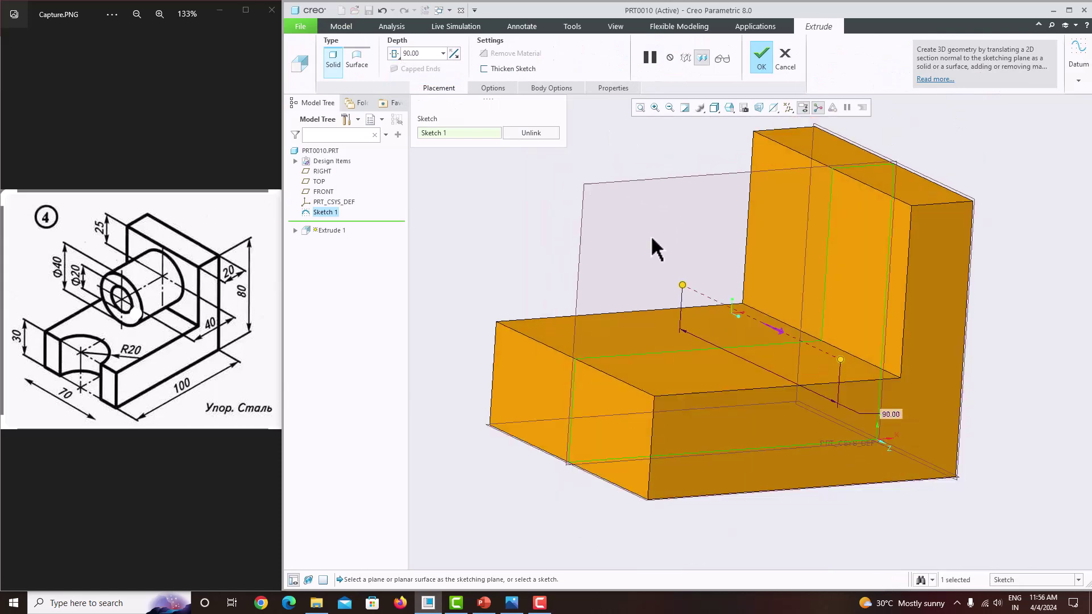
pyautogui.scroll(-3, 653, 240)
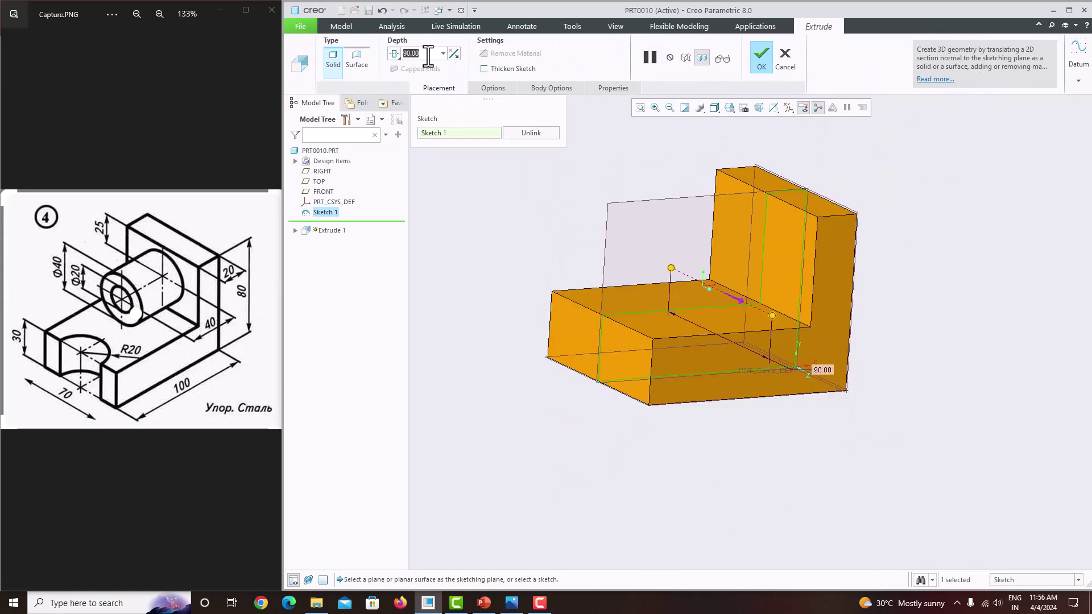
pyautogui.write('70')
pyautogui.press('Return')
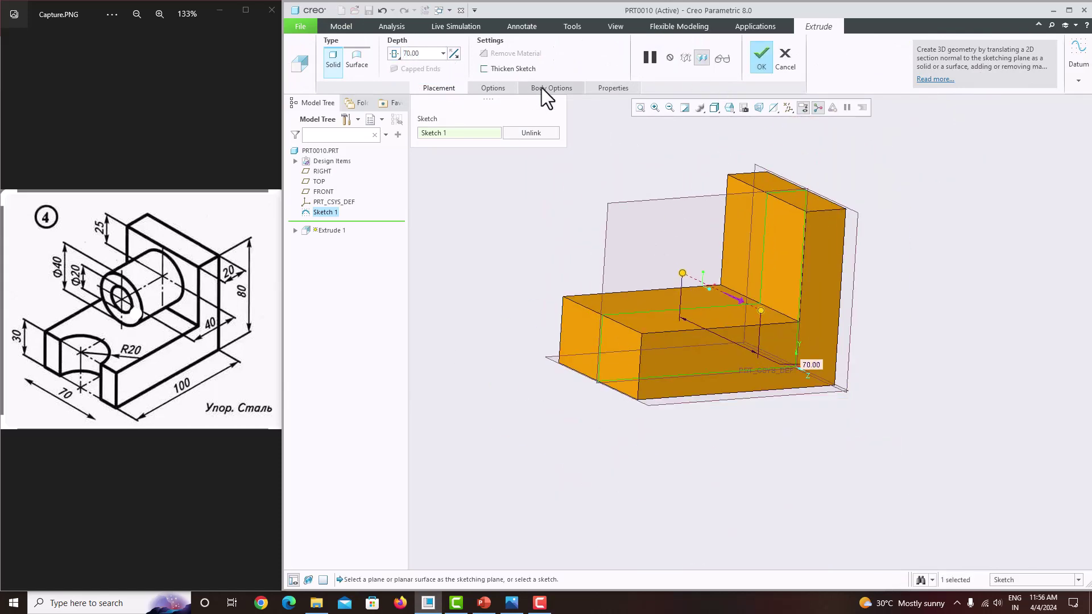
pyautogui.click(756, 70)
pyautogui.moveTo(722, 268)
pyautogui.mouseDown(button='middle')
pyautogui.moveTo(705, 294)
pyautogui.moveTo(775, 216)
pyautogui.mouseUp(button='middle')
pyautogui.scroll(1, 775, 228)
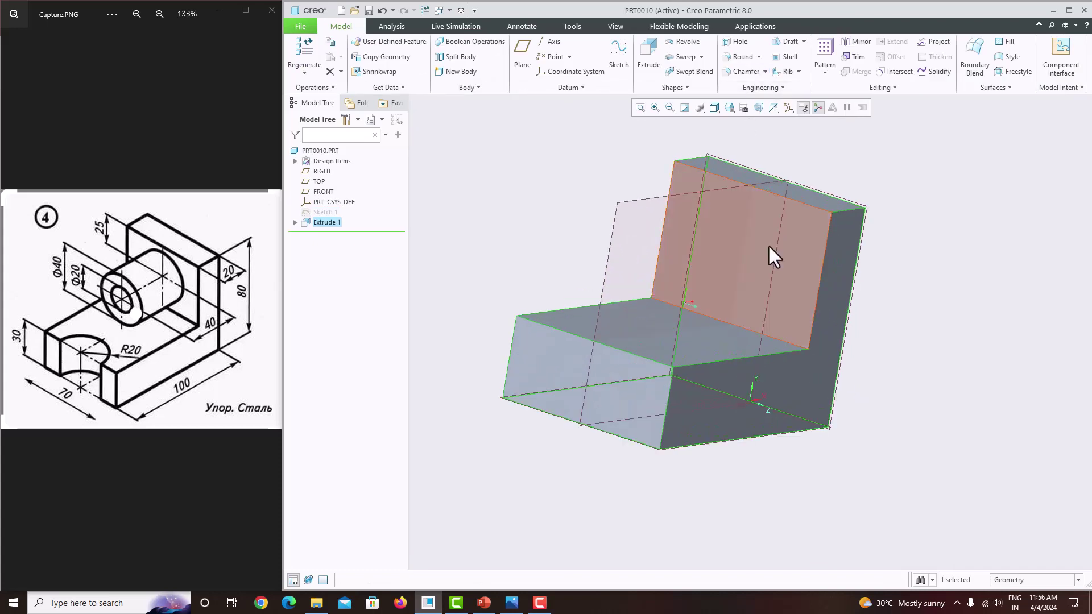
# - Start a sketch on the base's top face, abandon it, and reselect that face
pyautogui.click(634, 328)
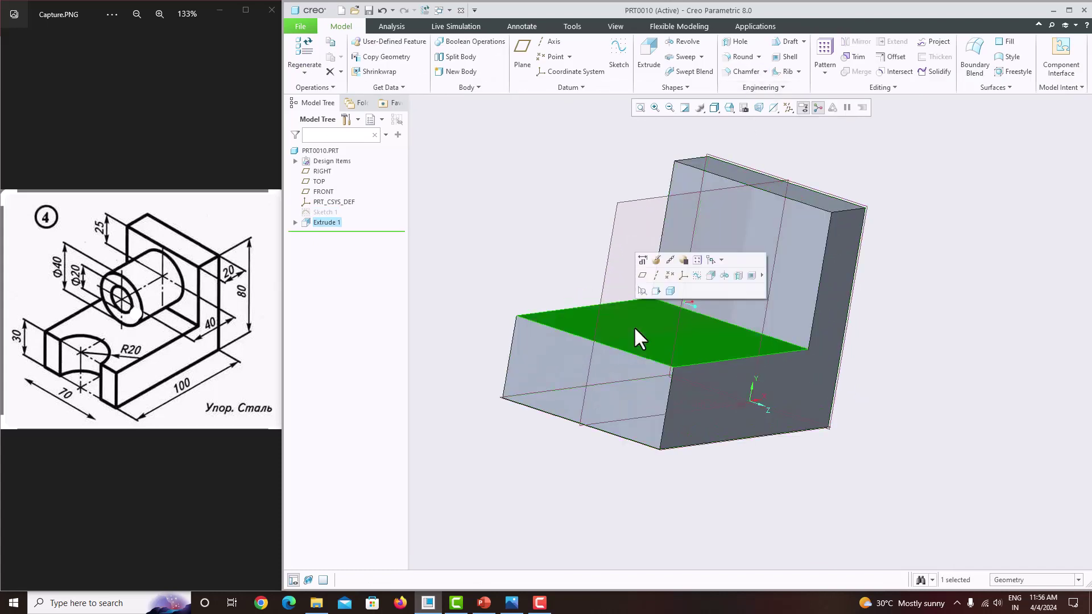
pyautogui.click(618, 63)
pyautogui.click(774, 108)
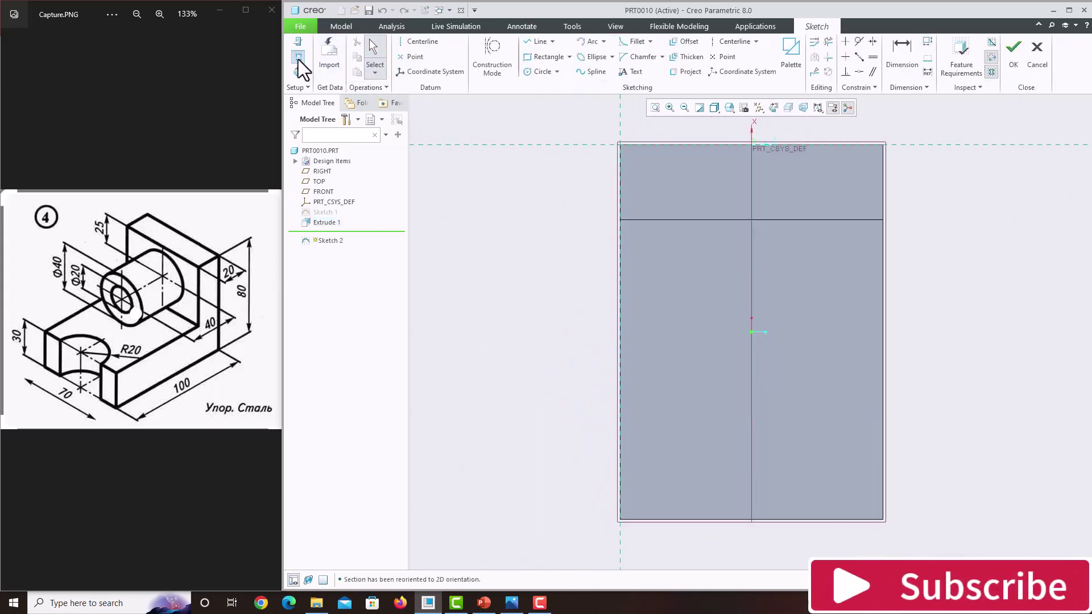
pyautogui.click(298, 57)
pyautogui.click(1072, 180)
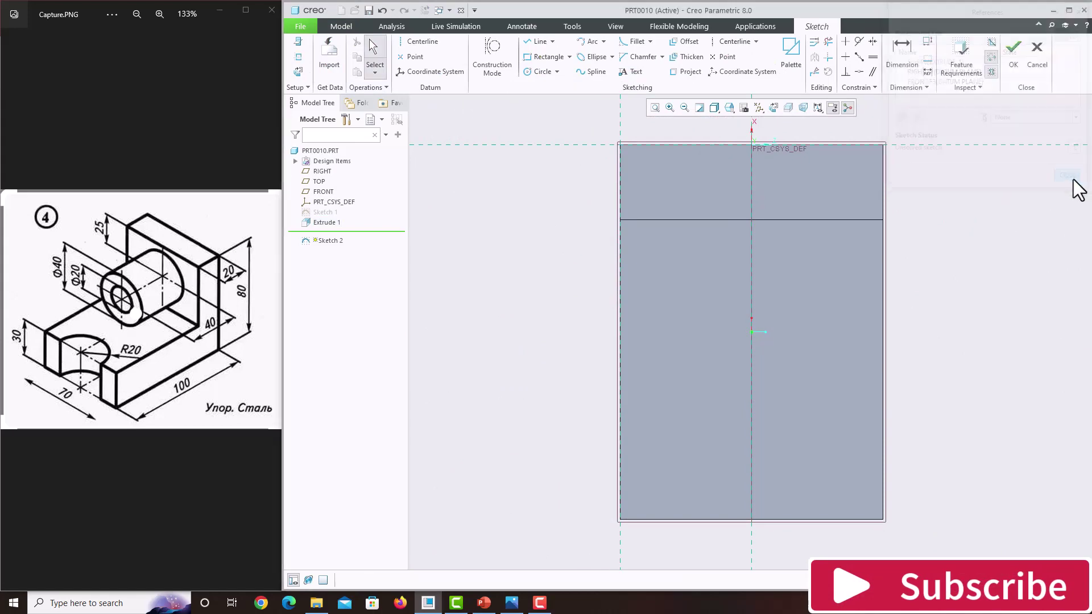
pyautogui.click(1037, 59)
pyautogui.click(582, 322)
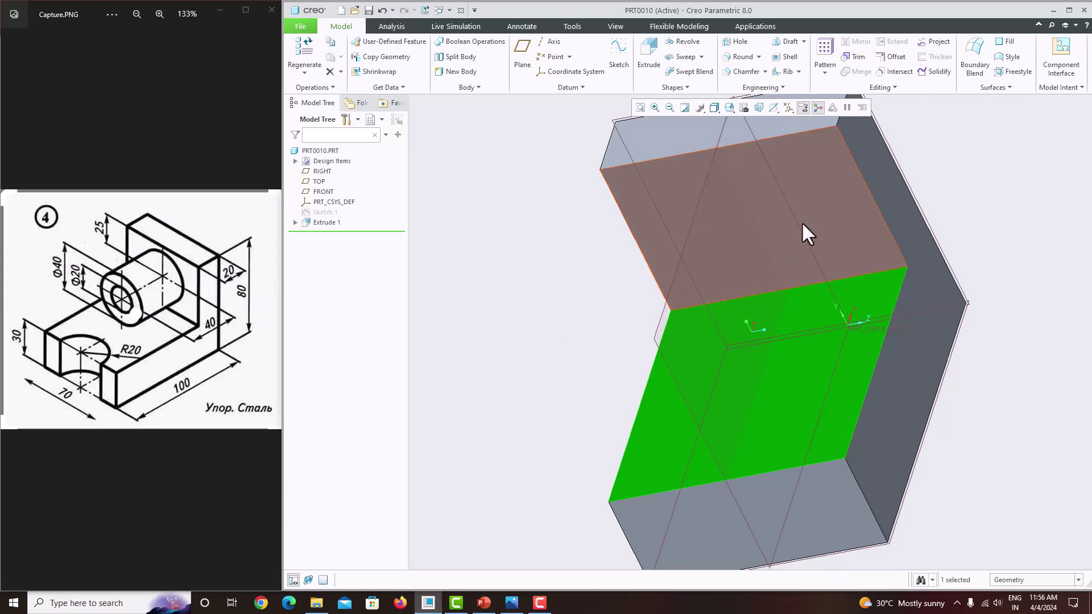
pyautogui.click(801, 221)
# - Open Sketch 2 on the selected face with the extruded face's edge as a reference
pyautogui.click(615, 57)
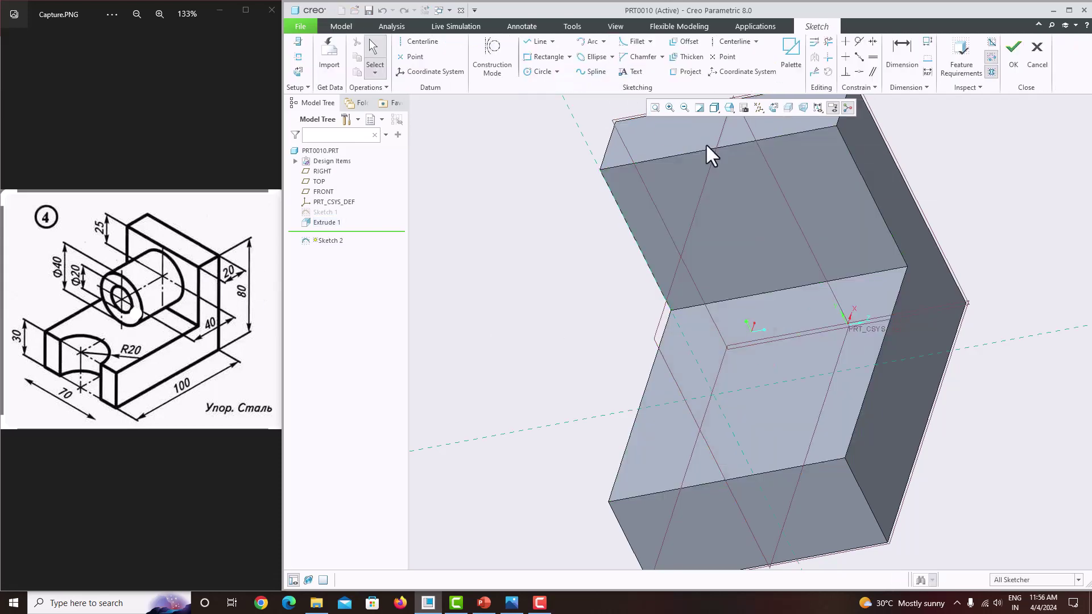
pyautogui.click(772, 107)
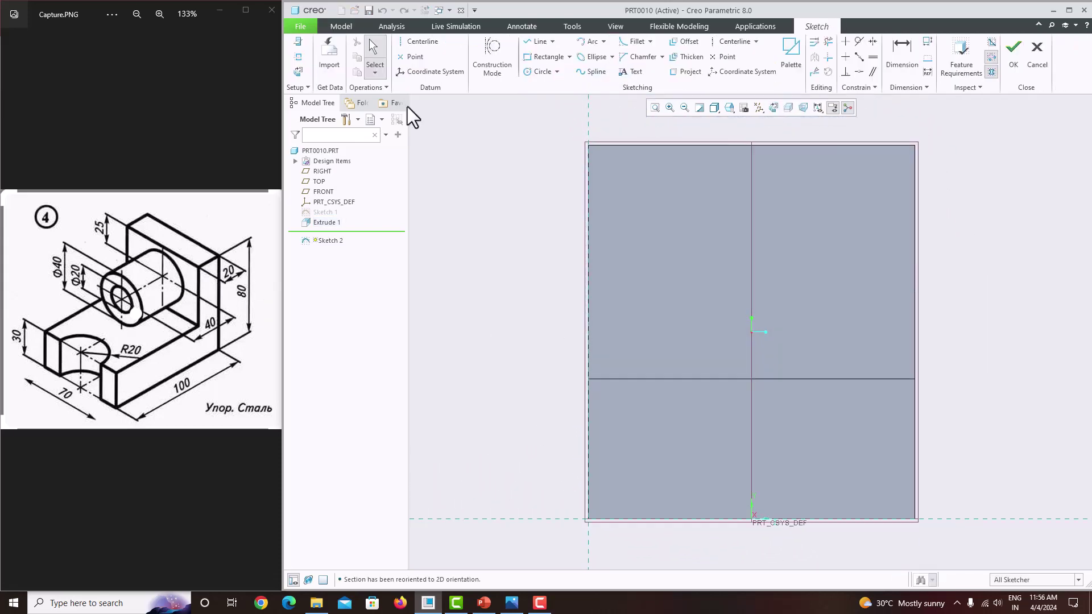
pyautogui.click(303, 58)
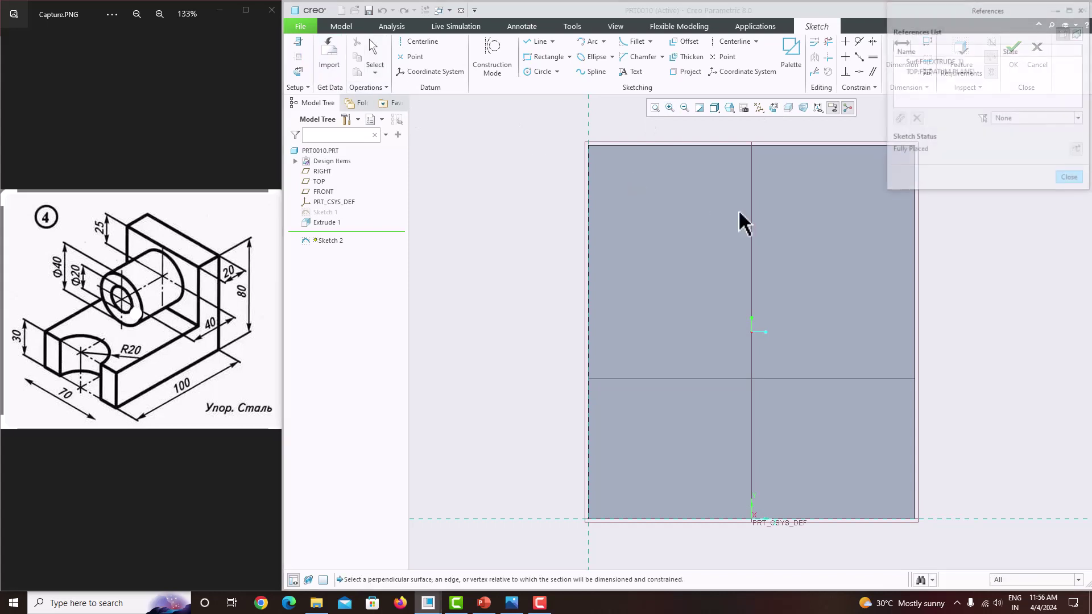
pyautogui.click(768, 145)
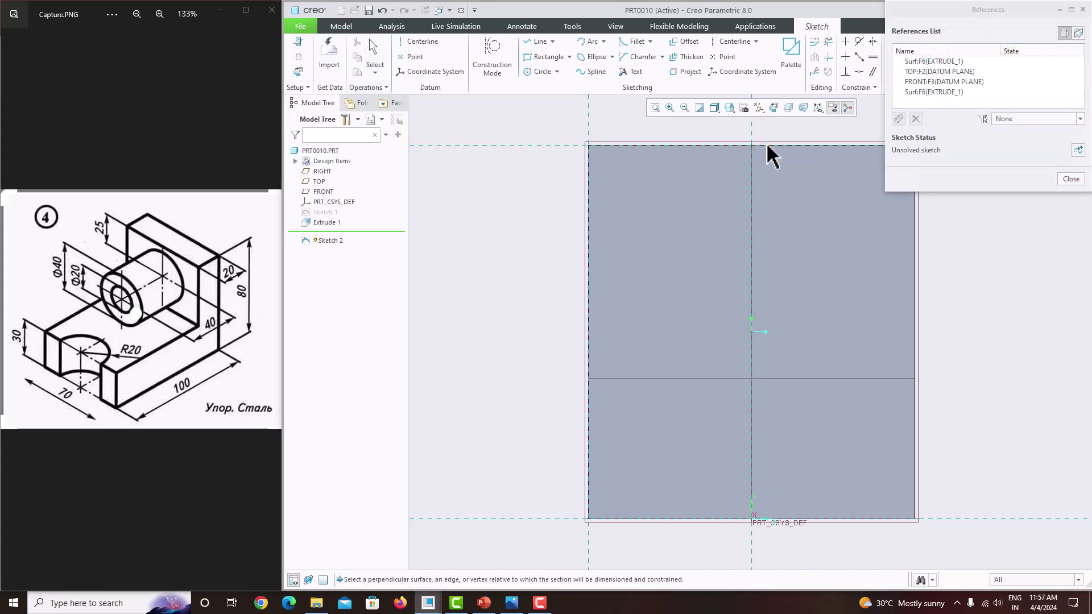
pyautogui.click(1064, 179)
# - Draw a circle on the vertical axis with diameter 40, centred 25 from the top edge
pyautogui.click(541, 71)
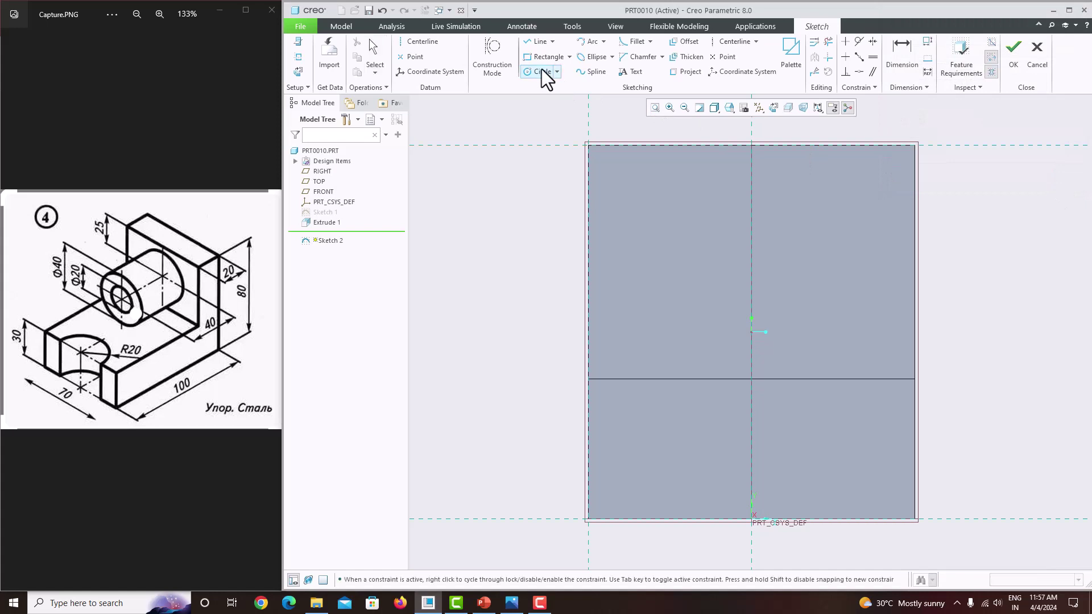
pyautogui.click(751, 260)
pyautogui.click(685, 225)
pyautogui.middleClick(727, 285)
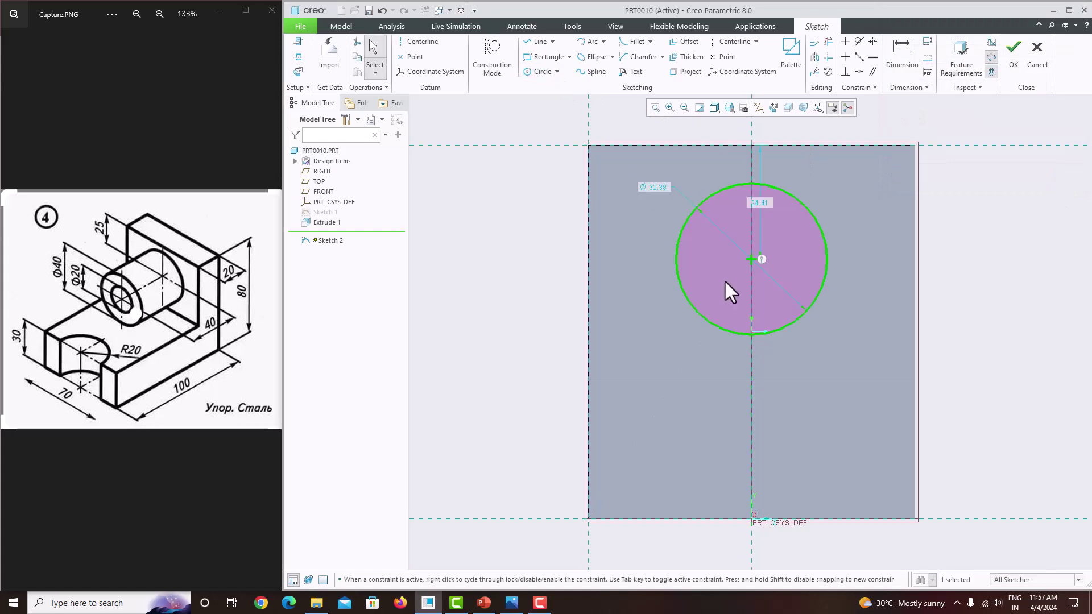
pyautogui.doubleClick(662, 189)
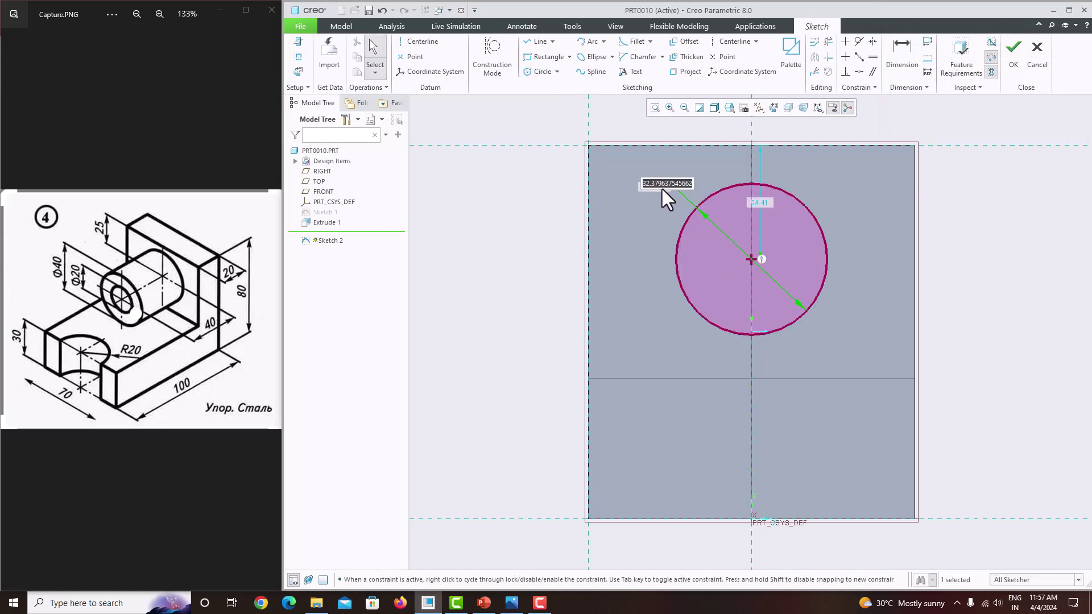
pyautogui.write('40')
pyautogui.press('Return')
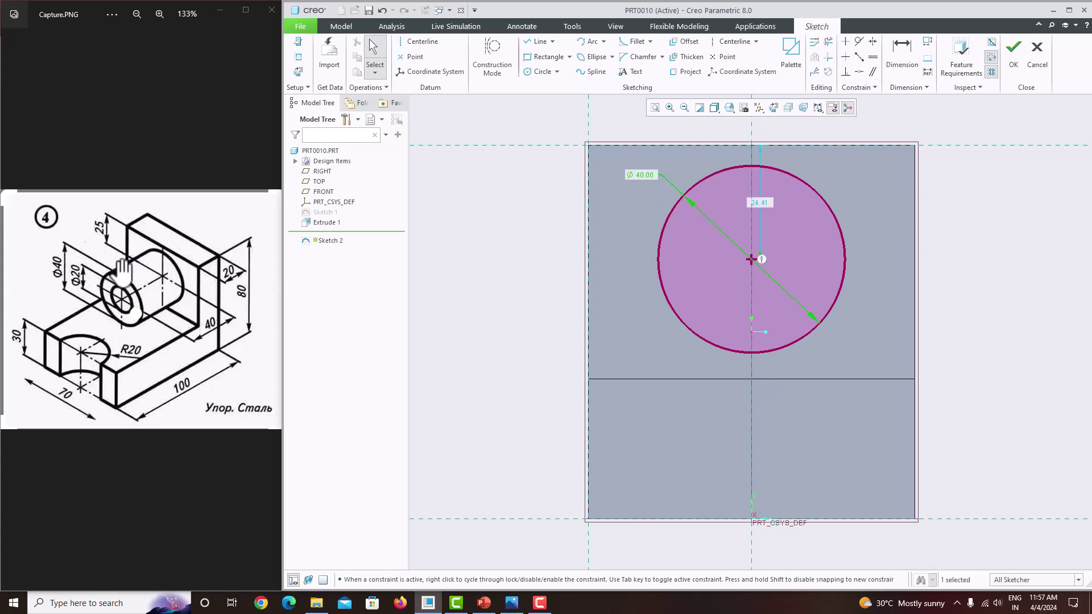
pyautogui.doubleClick(769, 206)
pyautogui.write('5')
pyautogui.press('Return')
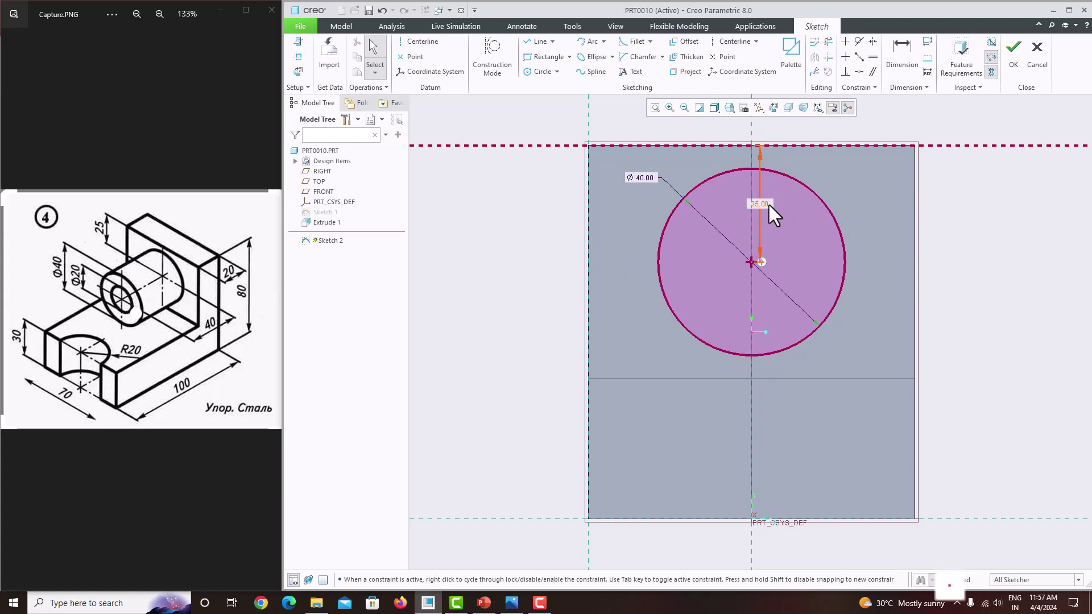
# - Finish Sketch 2 and extrude the Ø40 circle 40 deep as a solid boss
pyautogui.click(1015, 57)
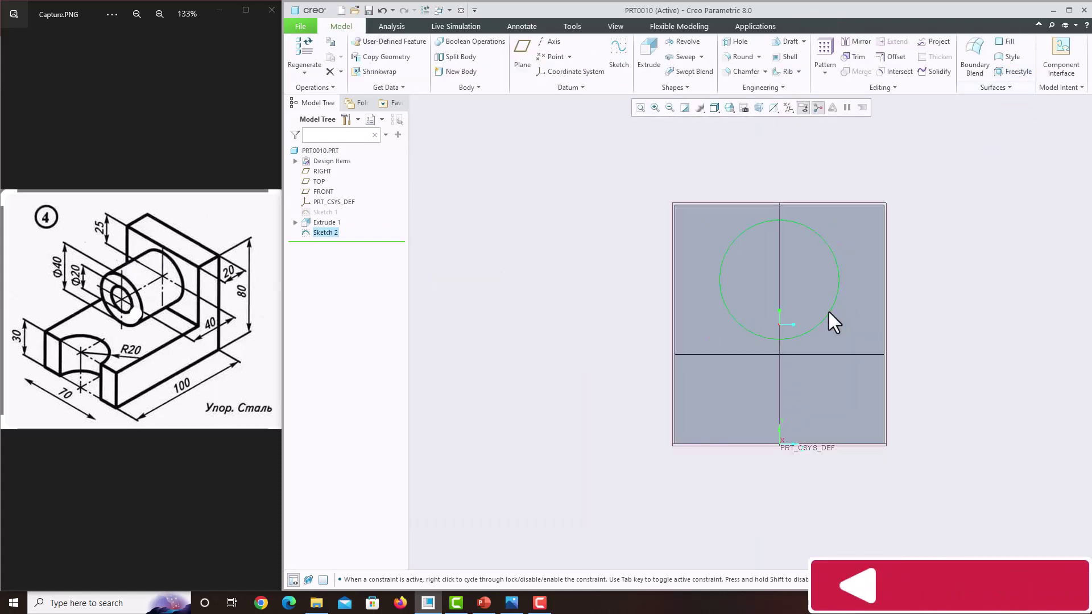
pyautogui.click(648, 63)
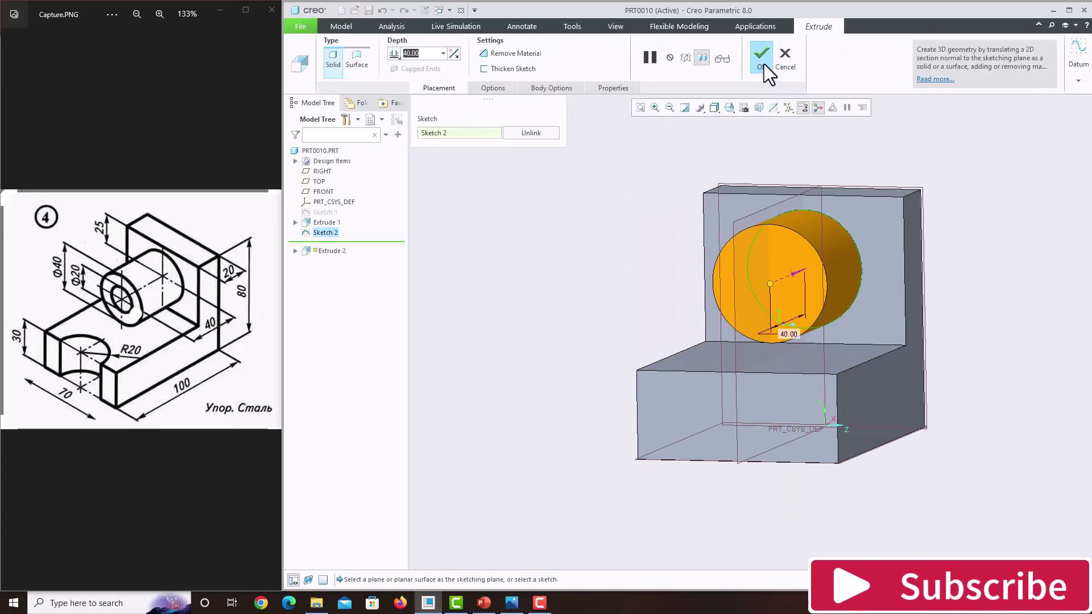
pyautogui.click(763, 64)
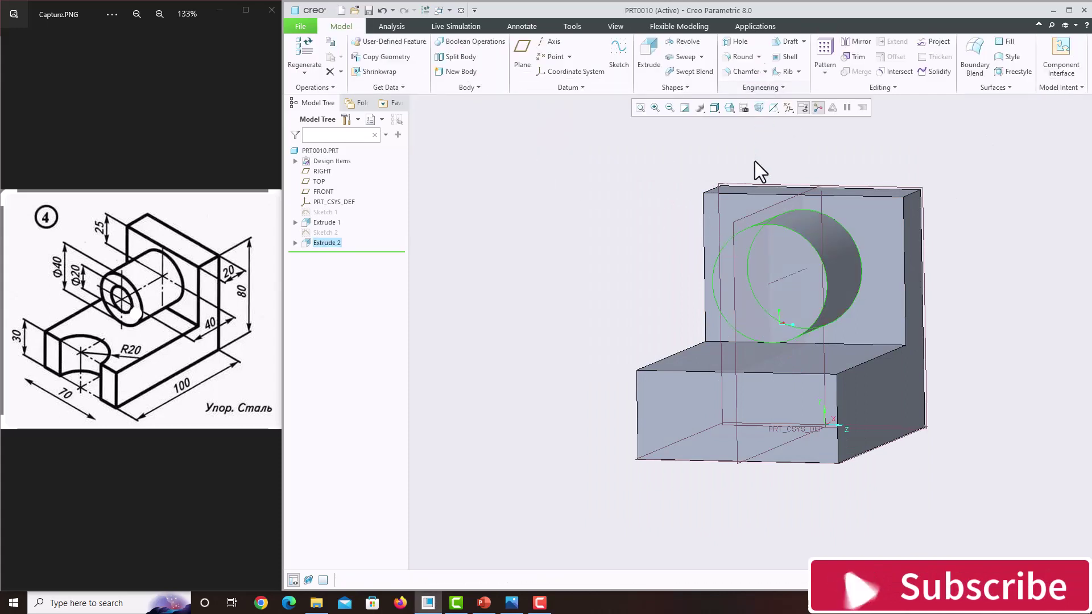
pyautogui.click(794, 266)
# - Sketch a Ø20 circle concentric with the boss on its front face
pyautogui.click(618, 61)
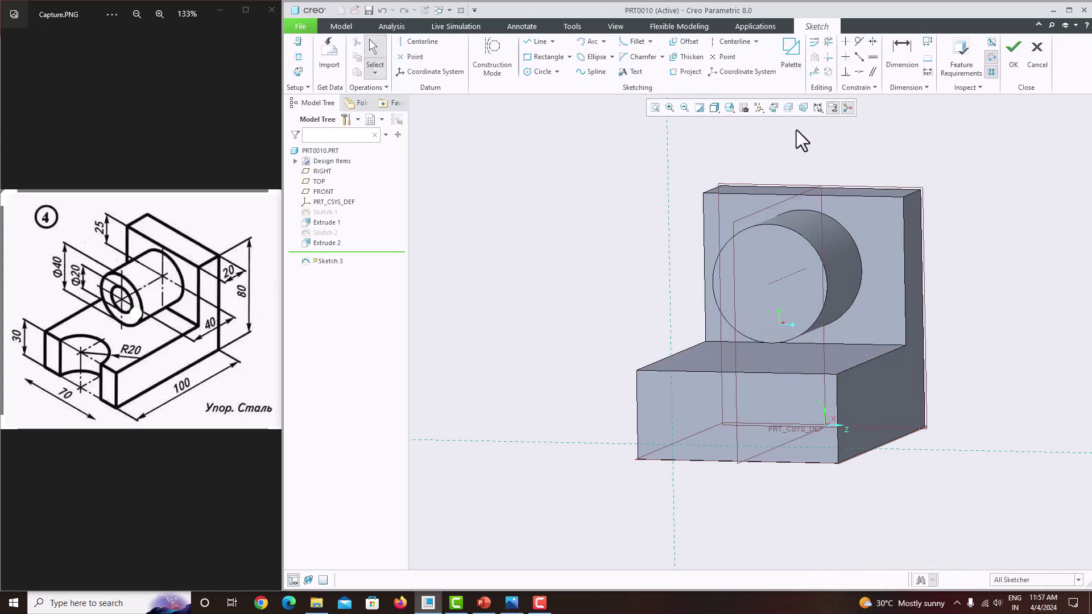
pyautogui.click(773, 108)
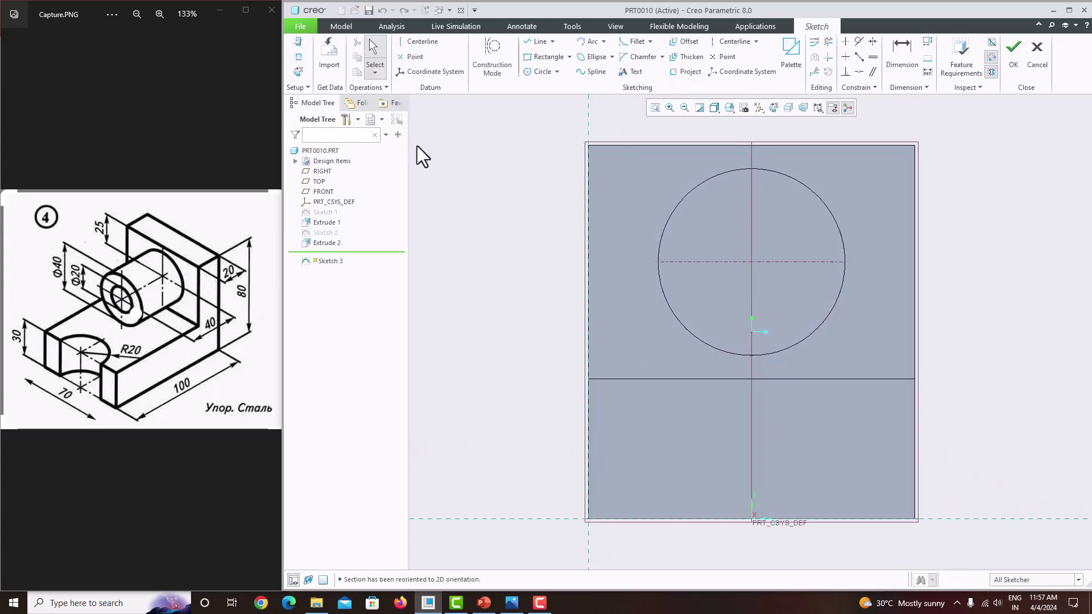
pyautogui.click(296, 59)
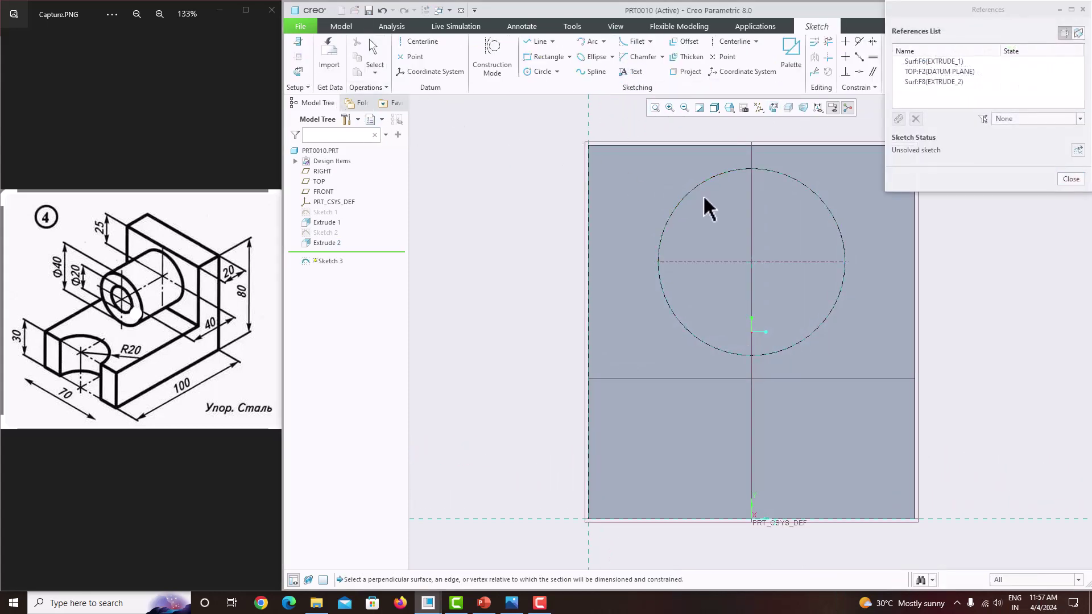
pyautogui.click(1071, 179)
pyautogui.click(541, 71)
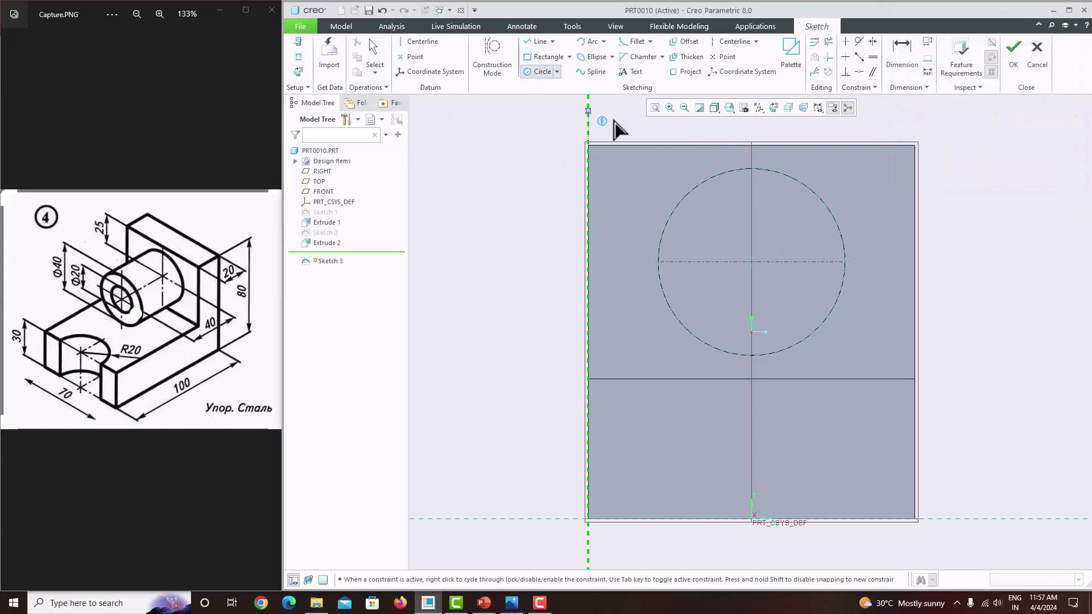
pyautogui.click(751, 263)
pyautogui.click(720, 227)
pyautogui.middleClick(705, 210)
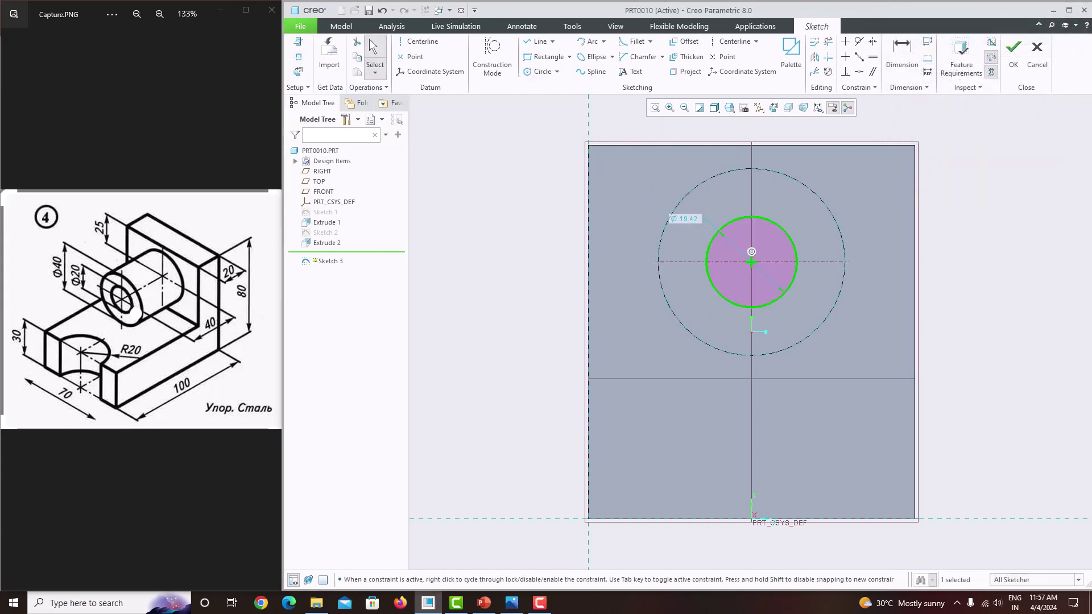
pyautogui.doubleClick(683, 220)
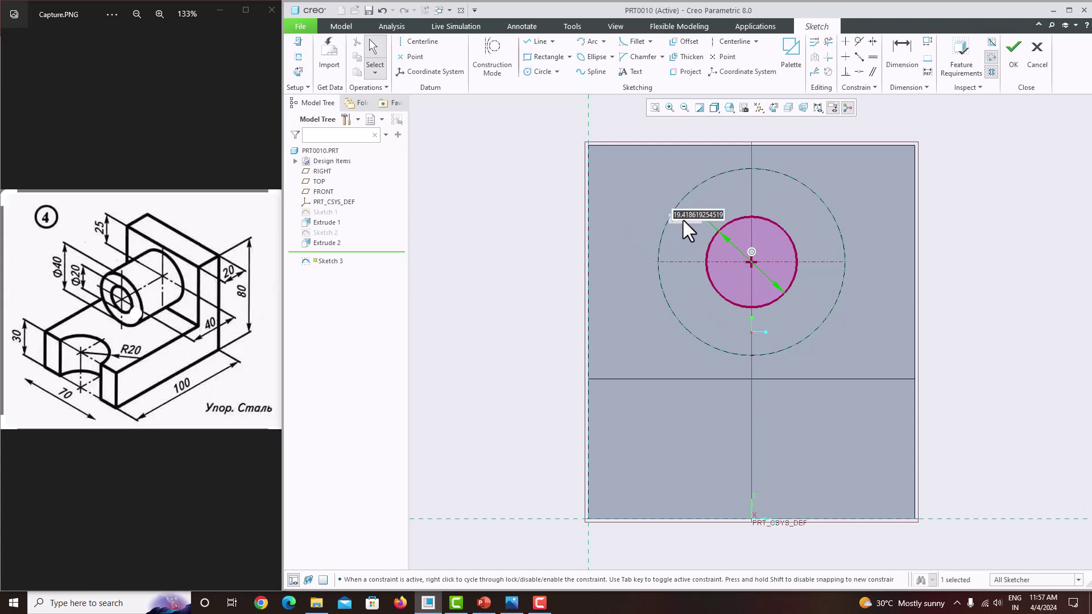
pyautogui.write('20')
pyautogui.press('Return')
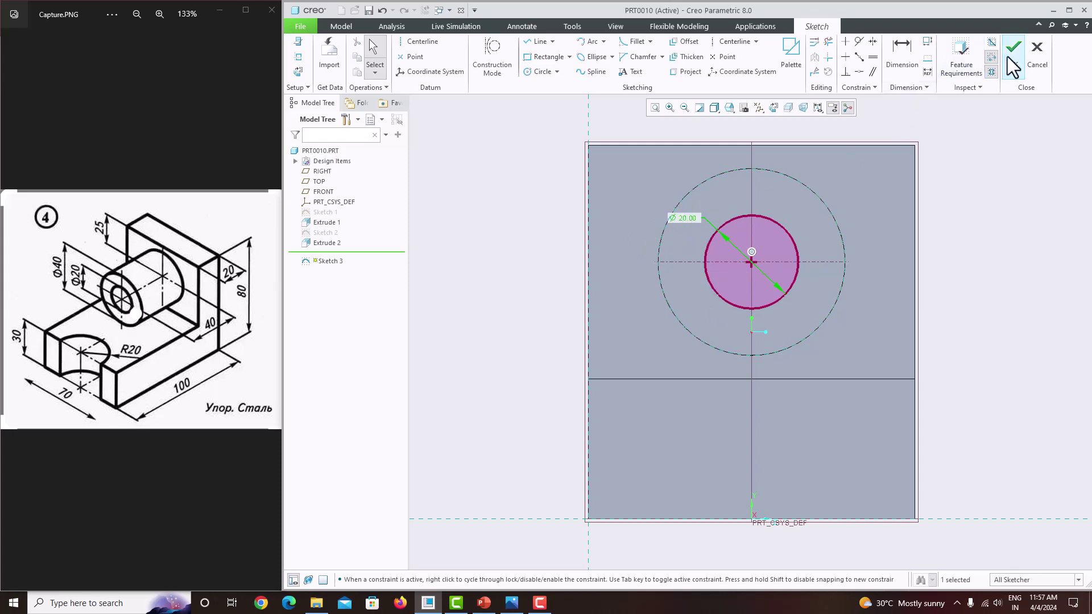
pyautogui.click(1008, 57)
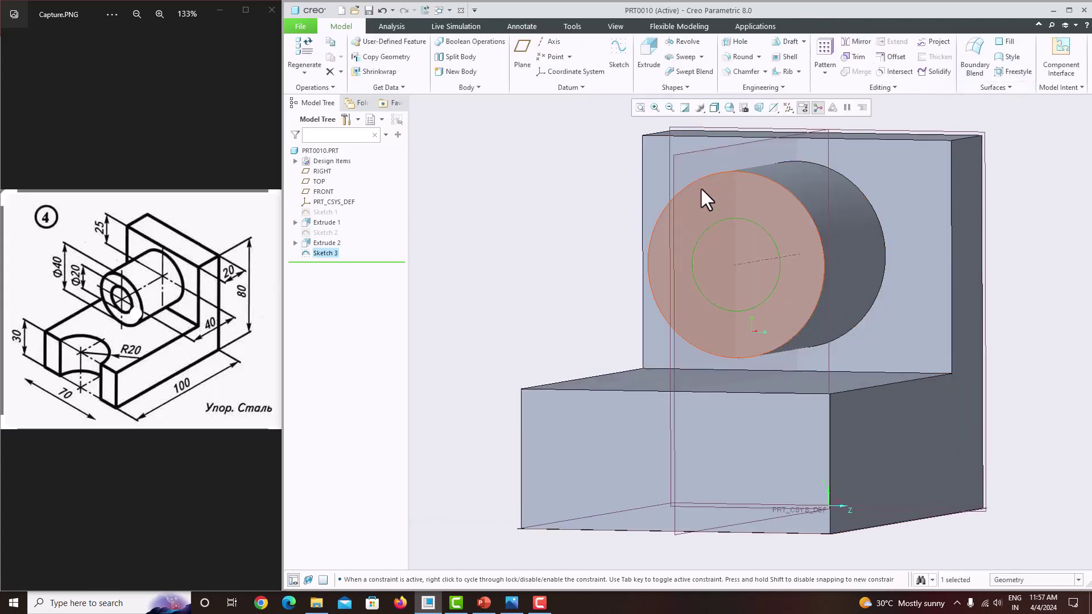
# - Extrude the Ø20 circle as a Through All material-removal cut
pyautogui.click(647, 64)
pyautogui.click(734, 270)
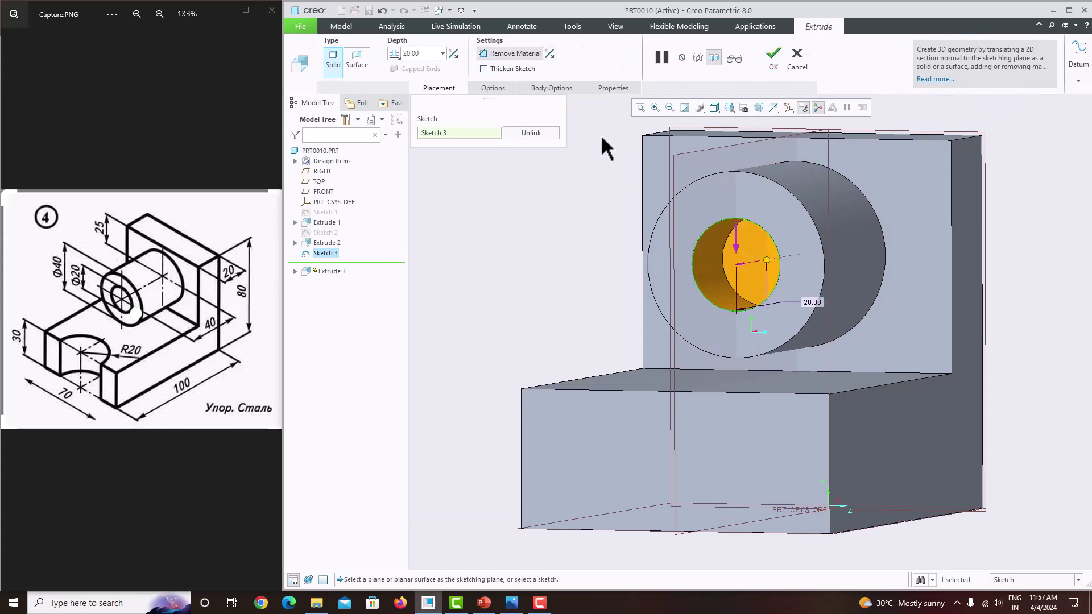
pyautogui.click(394, 53)
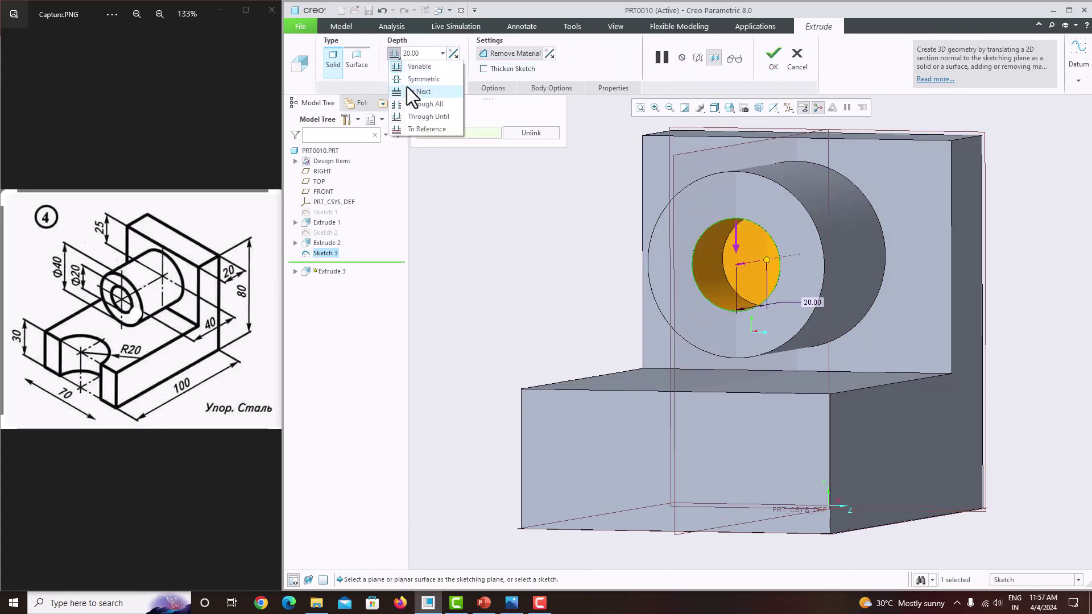
pyautogui.click(408, 91)
pyautogui.click(770, 63)
pyautogui.scroll(-4, 759, 171)
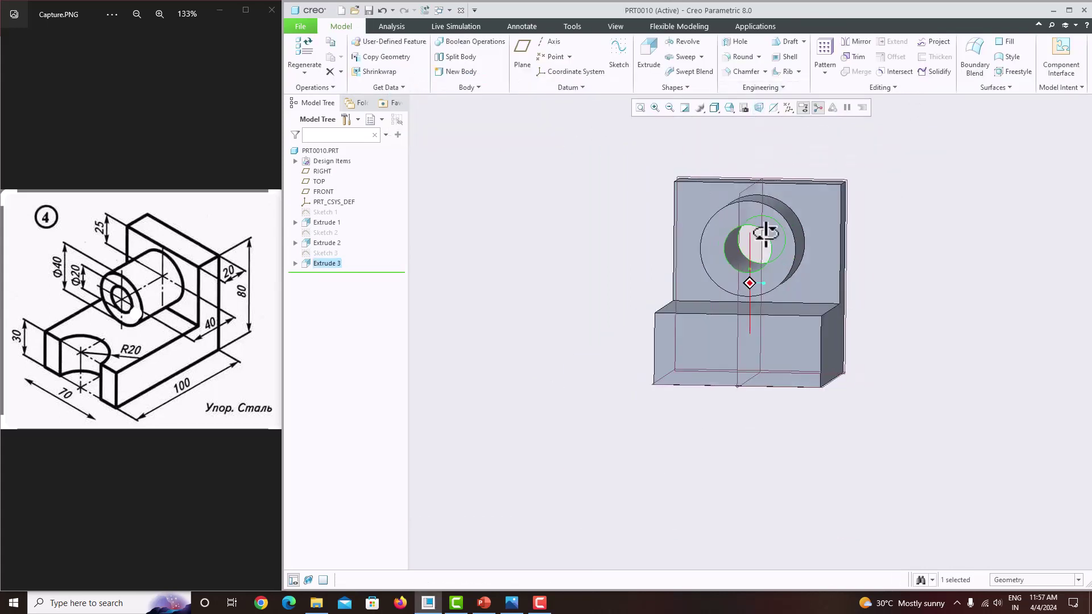
# - Start Sketch 4 on the base's top face
pyautogui.click(808, 311)
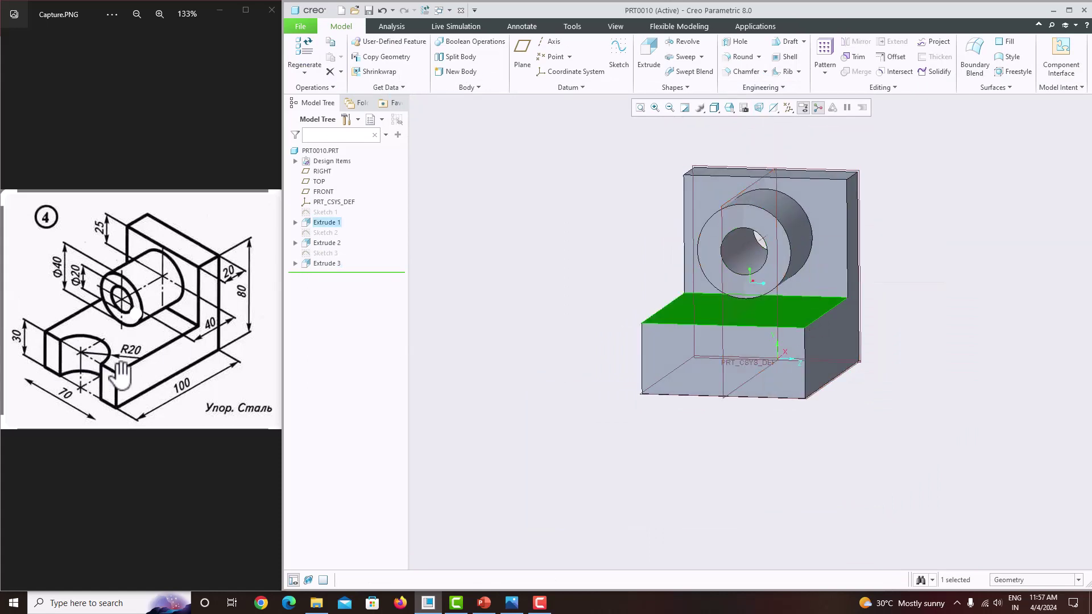
pyautogui.click(618, 60)
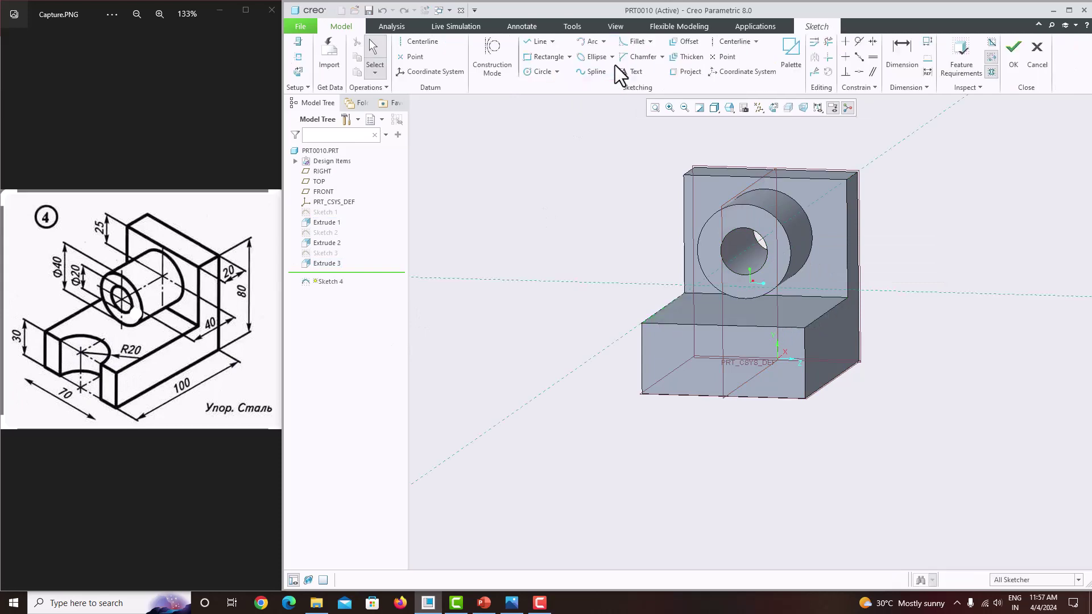
pyautogui.click(773, 108)
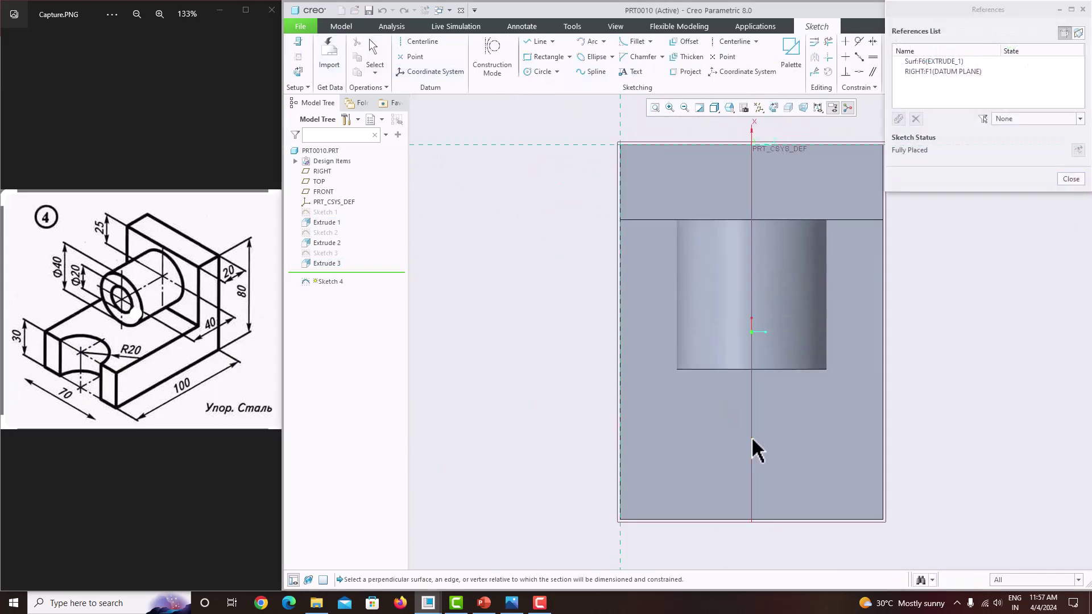
pyautogui.click(1068, 179)
# - Draw a circle centred on the base's front edge and dimension it to radius 20
pyautogui.click(539, 75)
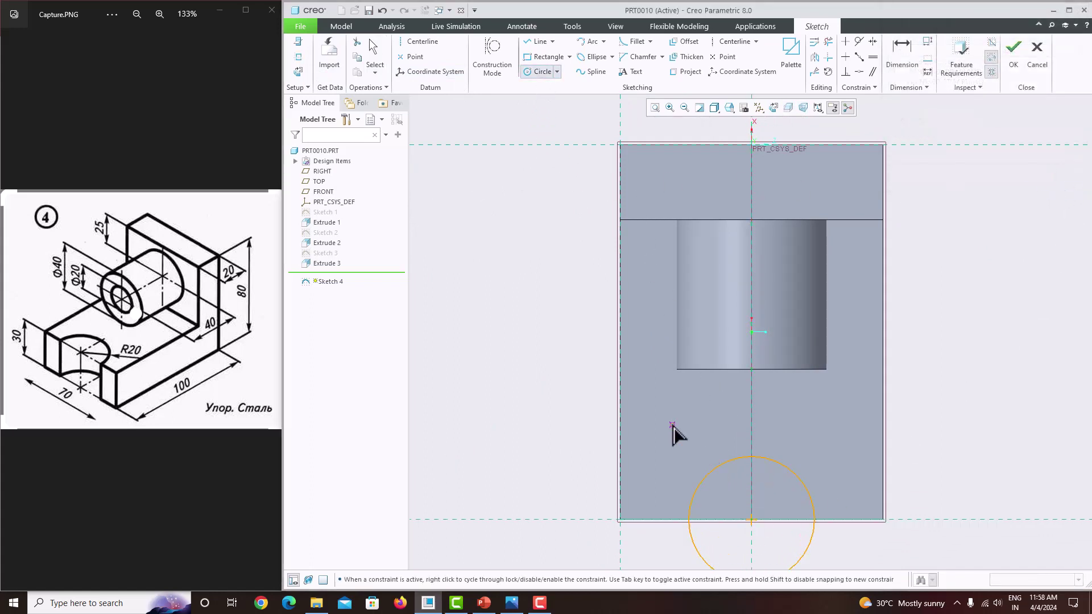
pyautogui.middleClick(678, 459)
pyautogui.doubleClick(667, 435)
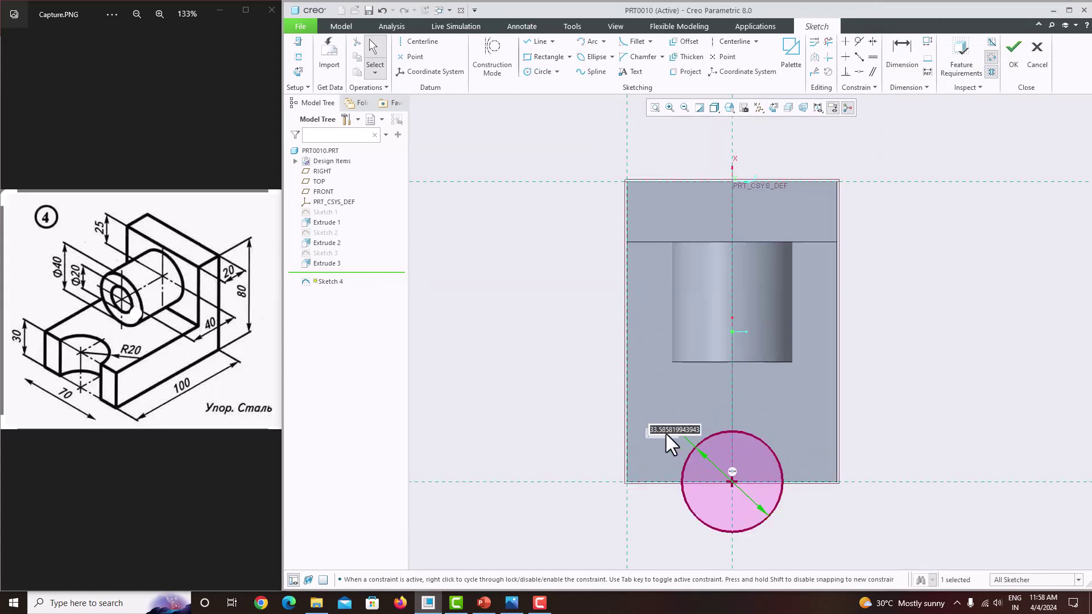
pyautogui.press('Return')
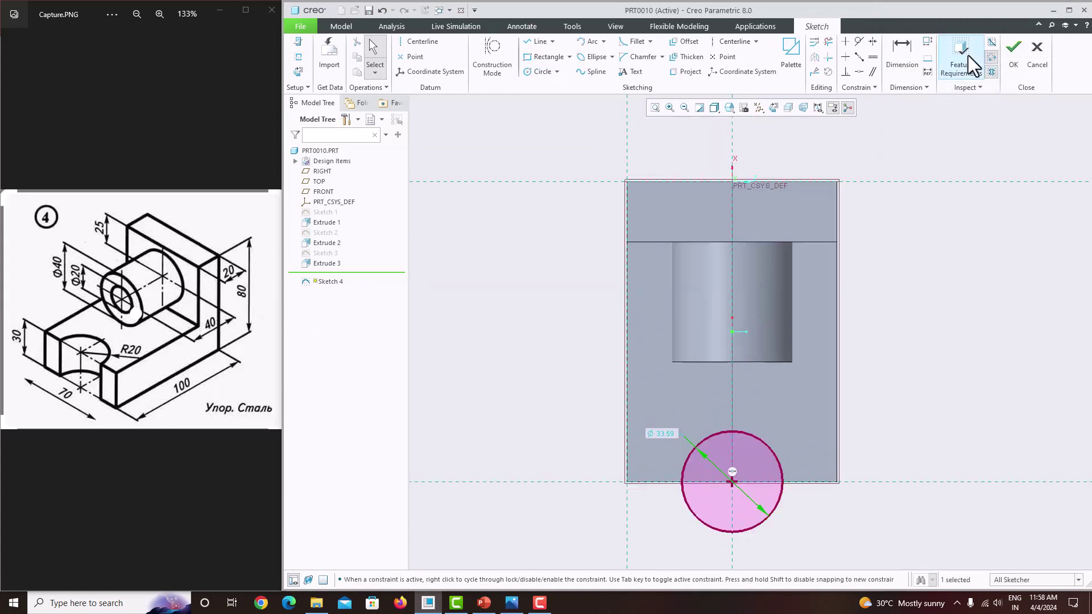
pyautogui.click(902, 48)
pyautogui.click(760, 423)
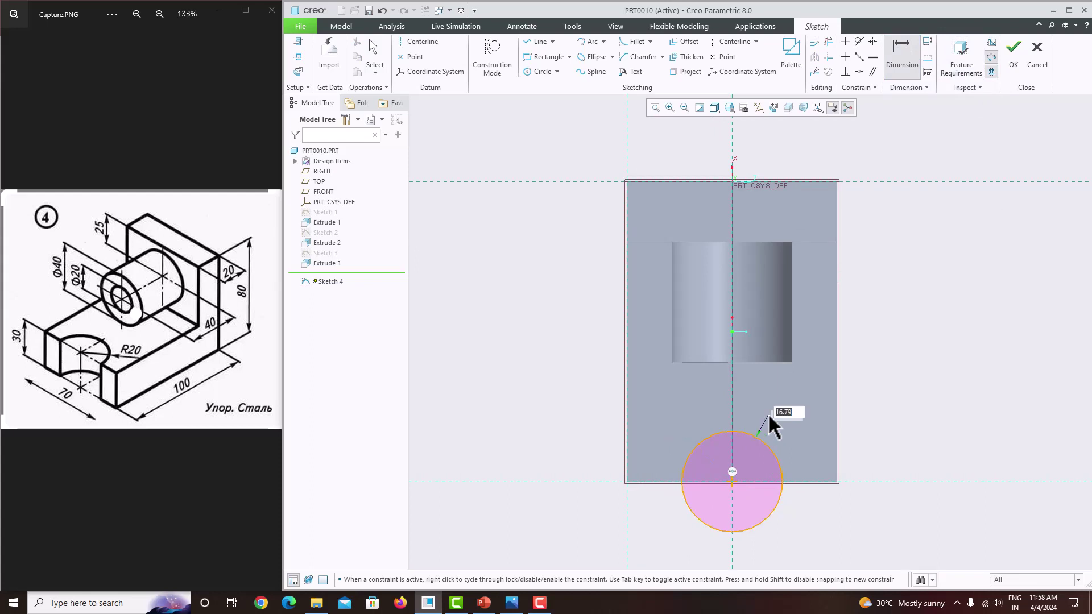
pyautogui.write('20')
pyautogui.press('Return')
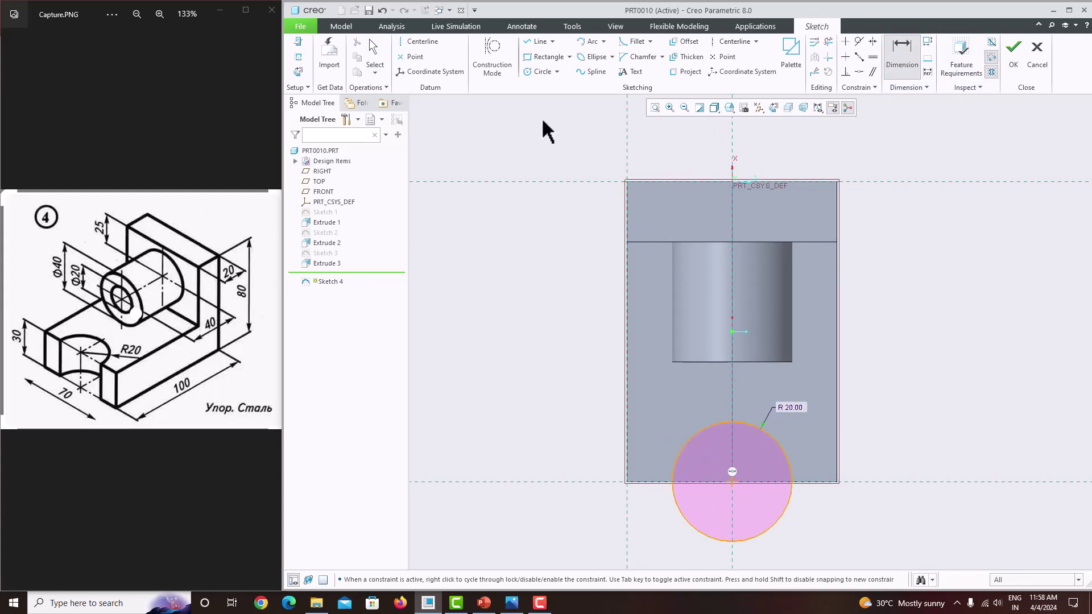
# - Draw a chord line along the edge and trim the circle's lower arc away
pyautogui.click(538, 41)
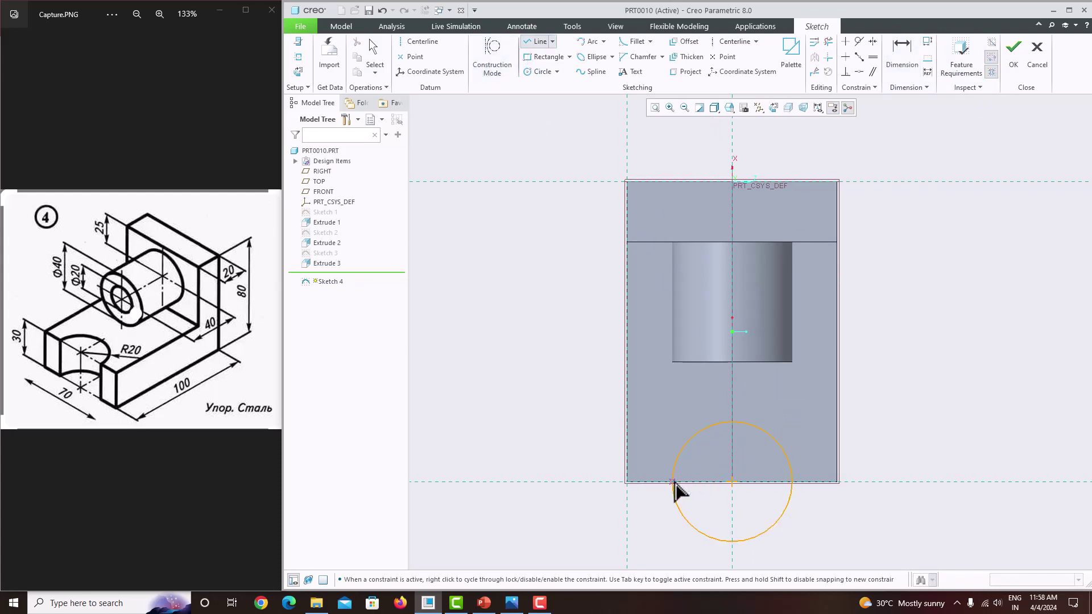
pyautogui.click(672, 483)
pyautogui.click(792, 483)
pyautogui.middleClick(815, 441)
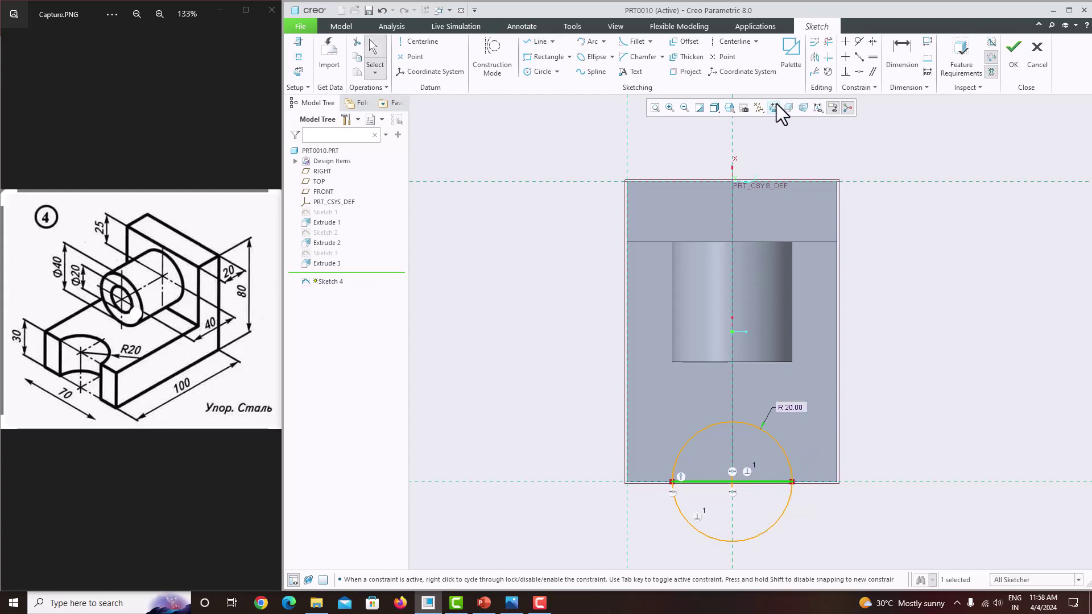
pyautogui.click(829, 42)
pyautogui.moveTo(722, 507); pyautogui.dragTo(673, 527)
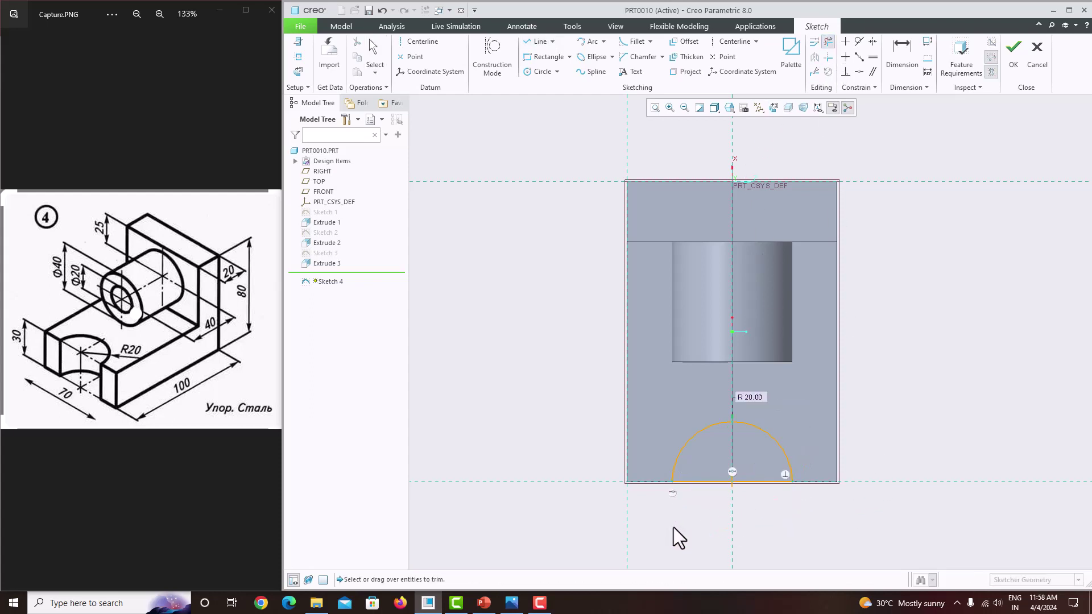
pyautogui.middleClick(696, 528)
# - Extrude the semicircle sketch as a flipped, Through All material-removal cut through the base
pyautogui.click(1016, 54)
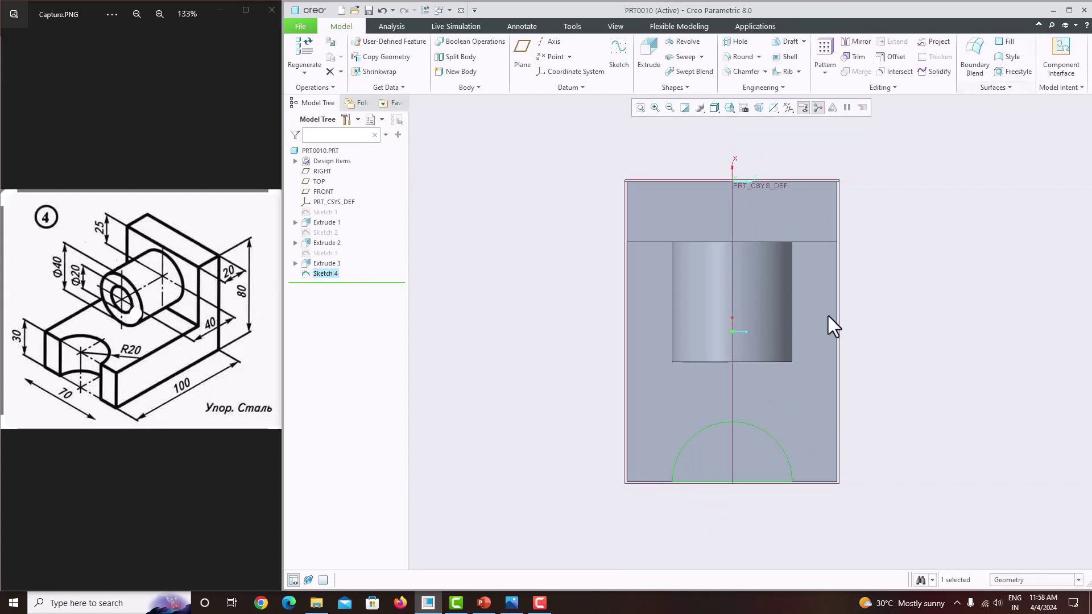
pyautogui.click(648, 57)
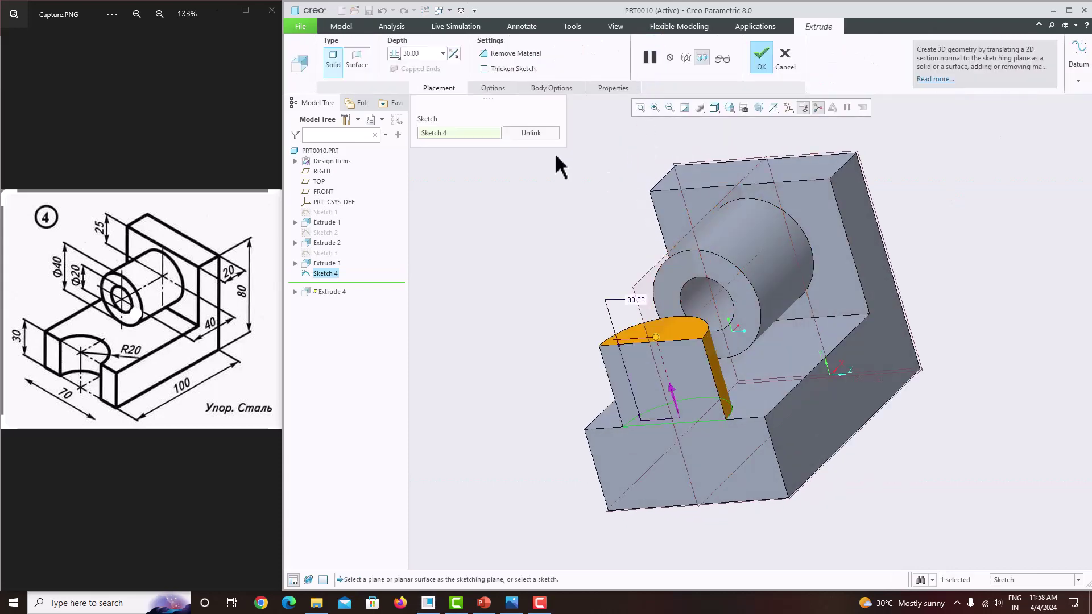
pyautogui.click(454, 53)
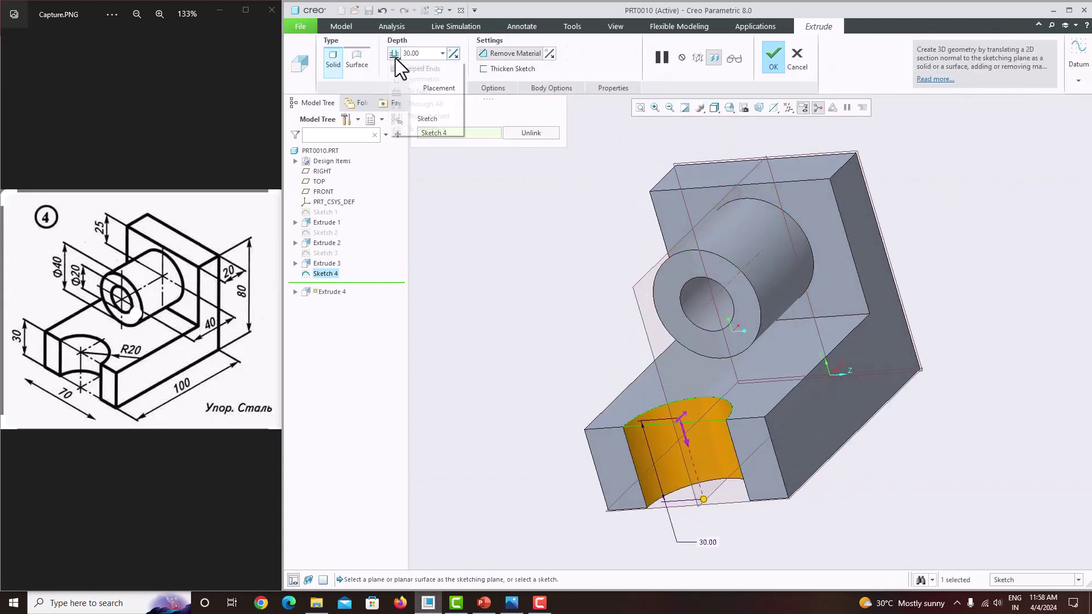
pyautogui.click(407, 91)
pyautogui.click(773, 56)
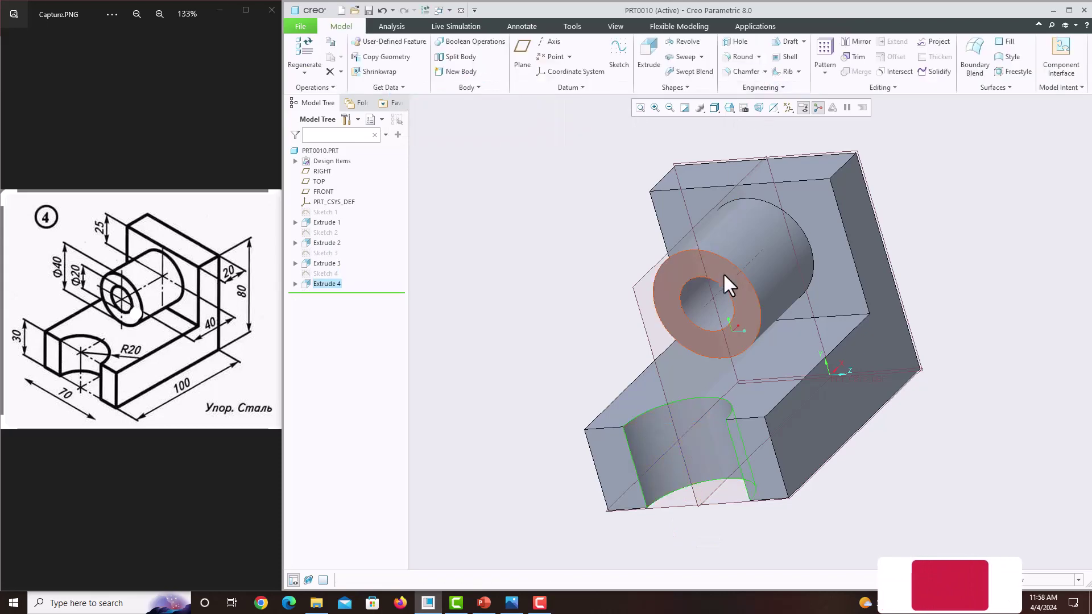
# - Hide the datum planes and display the bracket as Shading With Edges
pyautogui.moveTo(724, 276); pyautogui.dragTo(732, 312, button='middle')
pyautogui.scroll(-3, 711, 376)
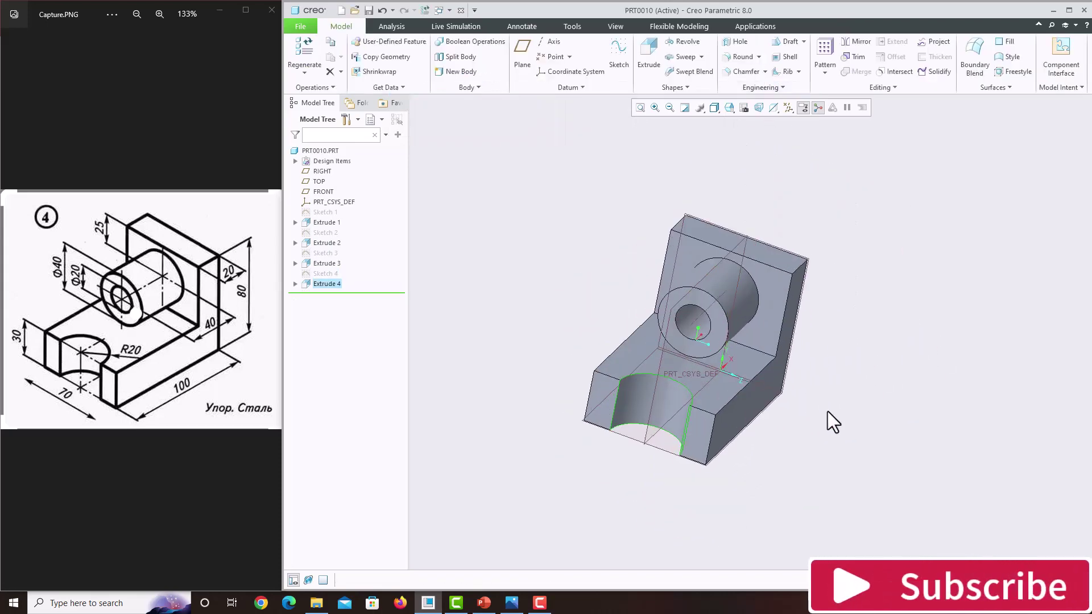
pyautogui.scroll(3, 712, 350)
pyautogui.scroll(2, 709, 356)
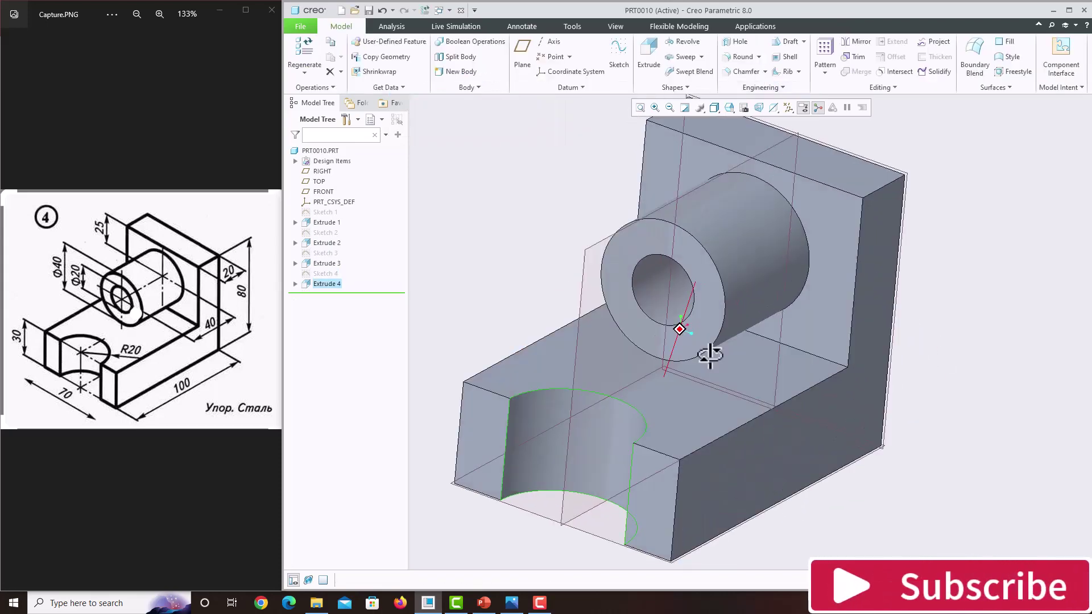
pyautogui.click(787, 108)
pyautogui.click(714, 108)
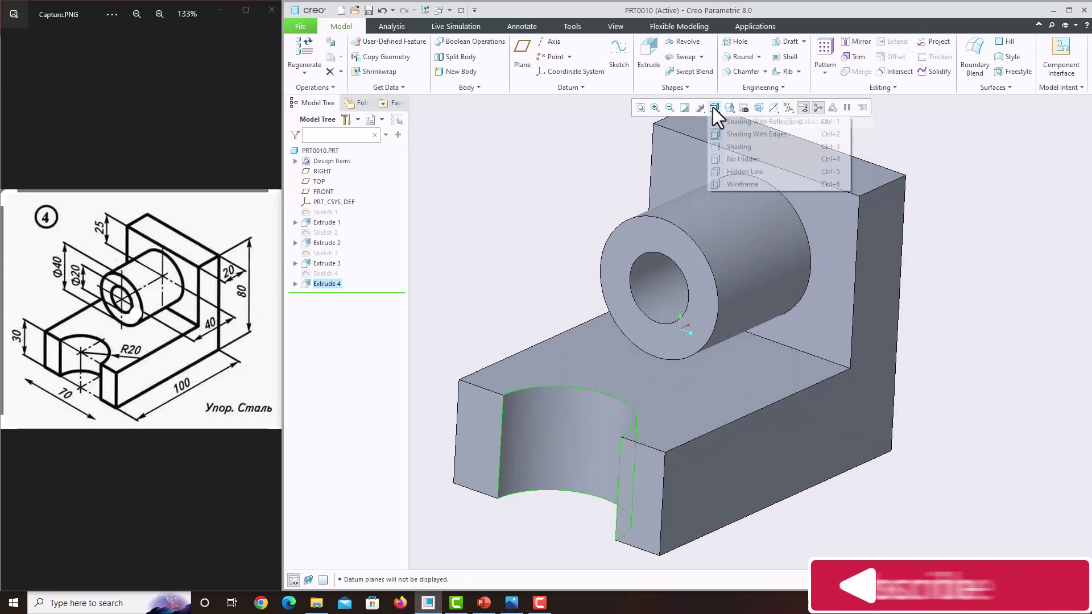
pyautogui.click(726, 134)
pyautogui.moveTo(736, 118)
pyautogui.mouseDown(button='middle')
pyautogui.moveTo(663, 223)
pyautogui.moveTo(744, 373)
pyautogui.moveTo(882, 415)
pyautogui.moveTo(831, 418)
pyautogui.moveTo(923, 417)
pyautogui.moveTo(895, 422)
pyautogui.mouseUp(button='middle')
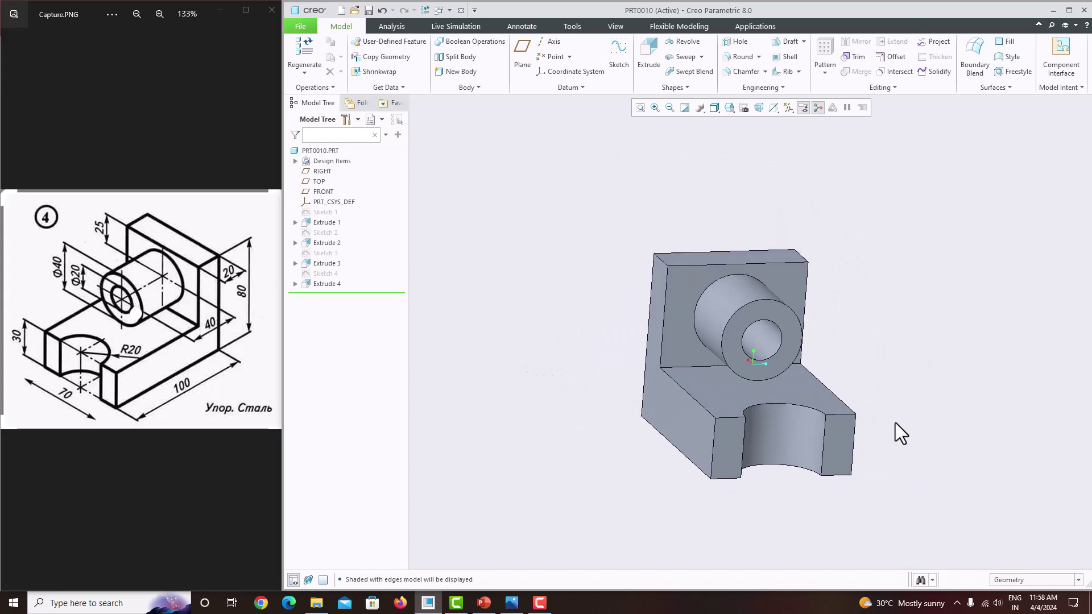
# - Apply the white appearance to the bore's inner surface and the R20 cutout surface
pyautogui.click(631, 27)
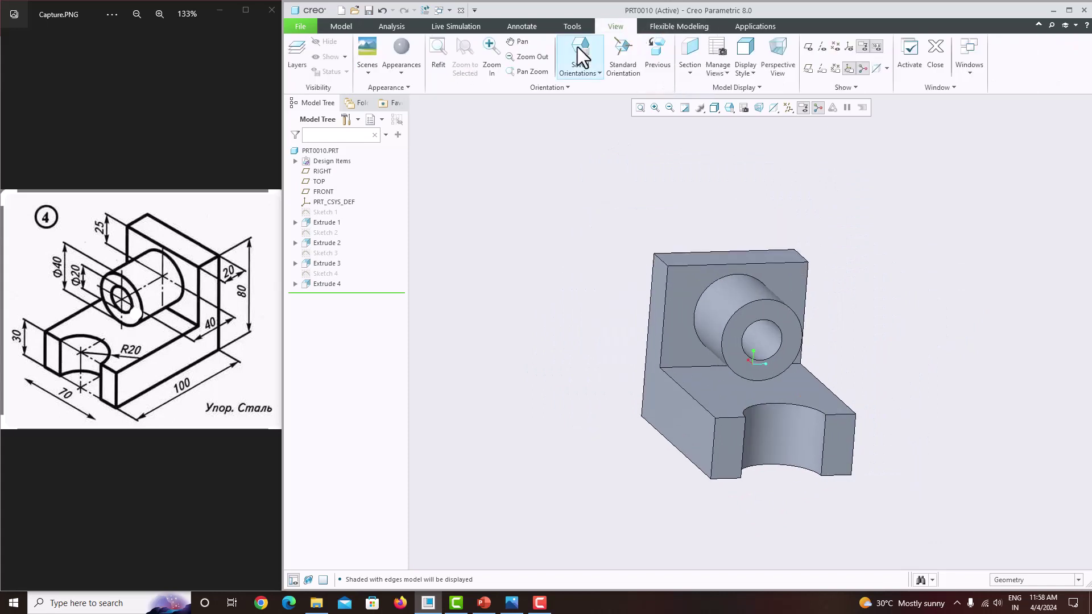
pyautogui.click(408, 73)
pyautogui.click(420, 136)
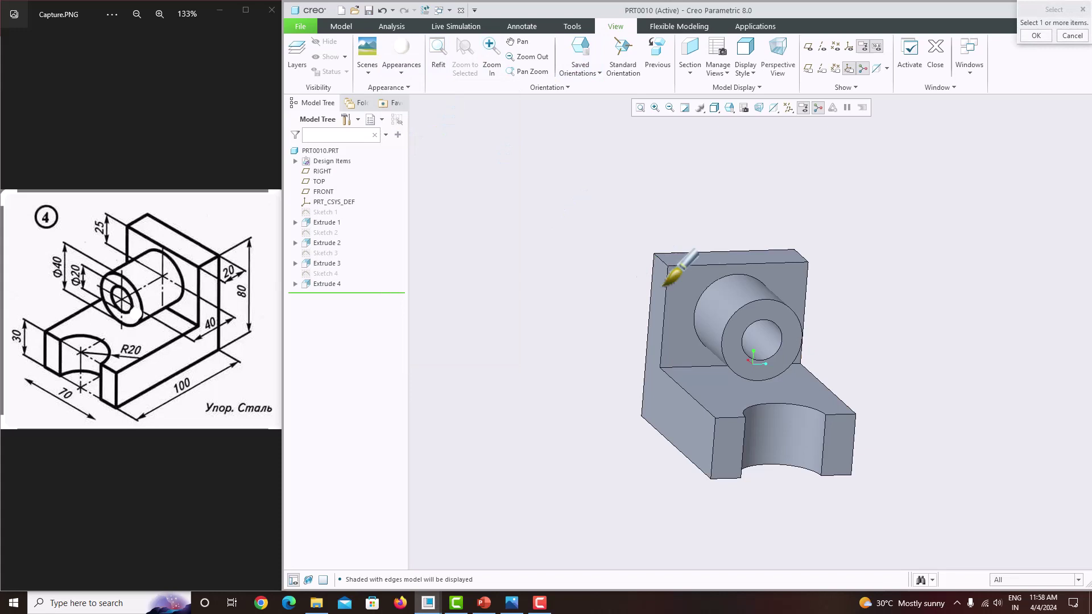
pyautogui.click(774, 333)
pyautogui.keyDown('ctrl'); pyautogui.click(794, 432); pyautogui.keyUp('ctrl')
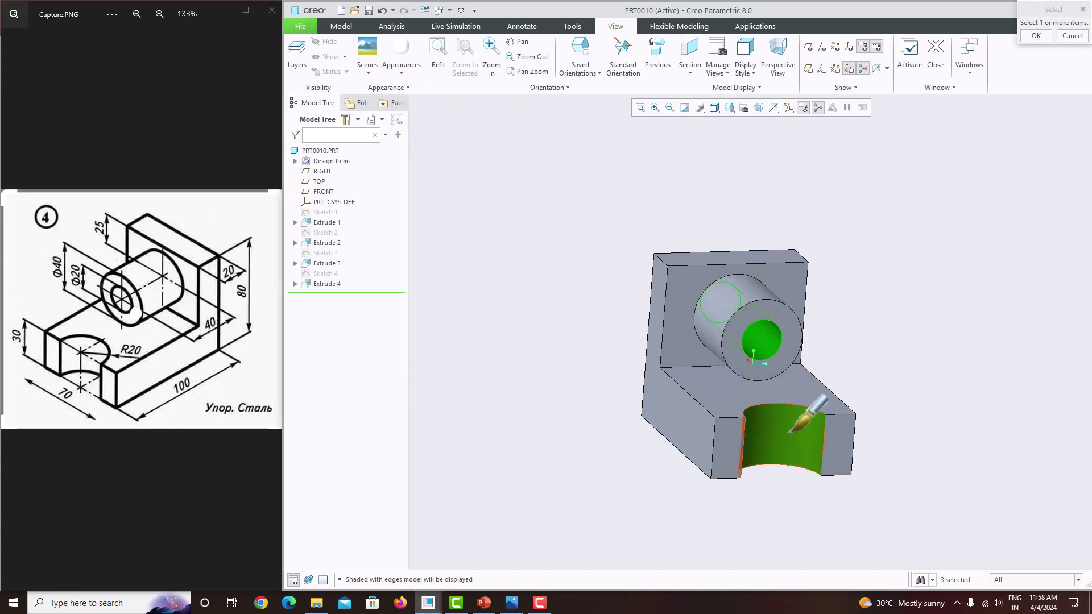
pyautogui.click(1036, 36)
pyautogui.moveTo(909, 271)
pyautogui.mouseDown(button='middle')
pyautogui.moveTo(936, 310)
pyautogui.moveTo(874, 310)
pyautogui.mouseUp(button='middle')
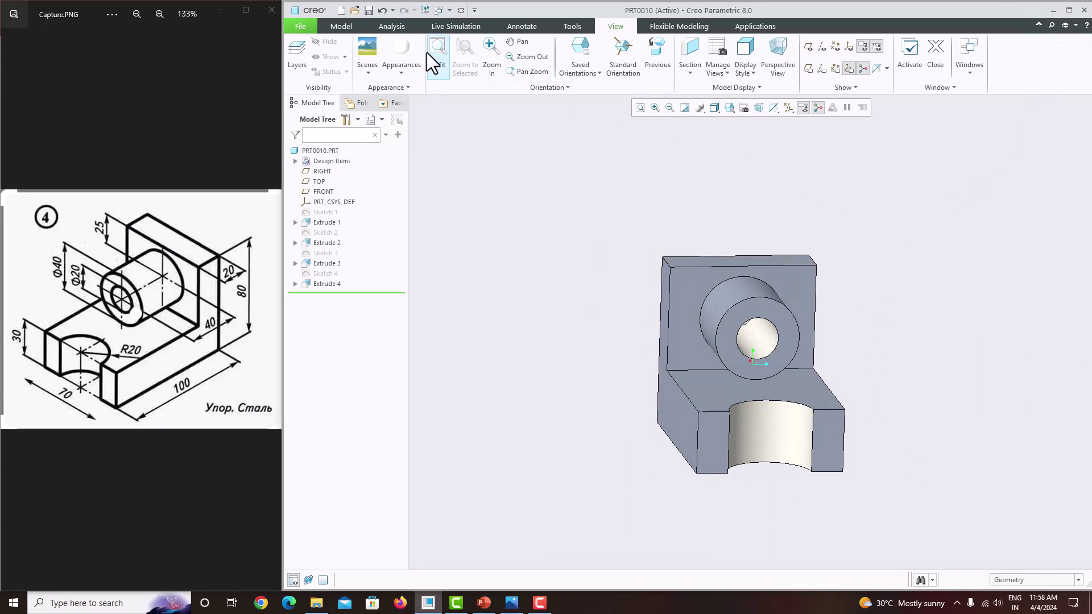
# - Apply the red appearance to the upright, base, boss and side faces
pyautogui.click(405, 68)
pyautogui.click(488, 154)
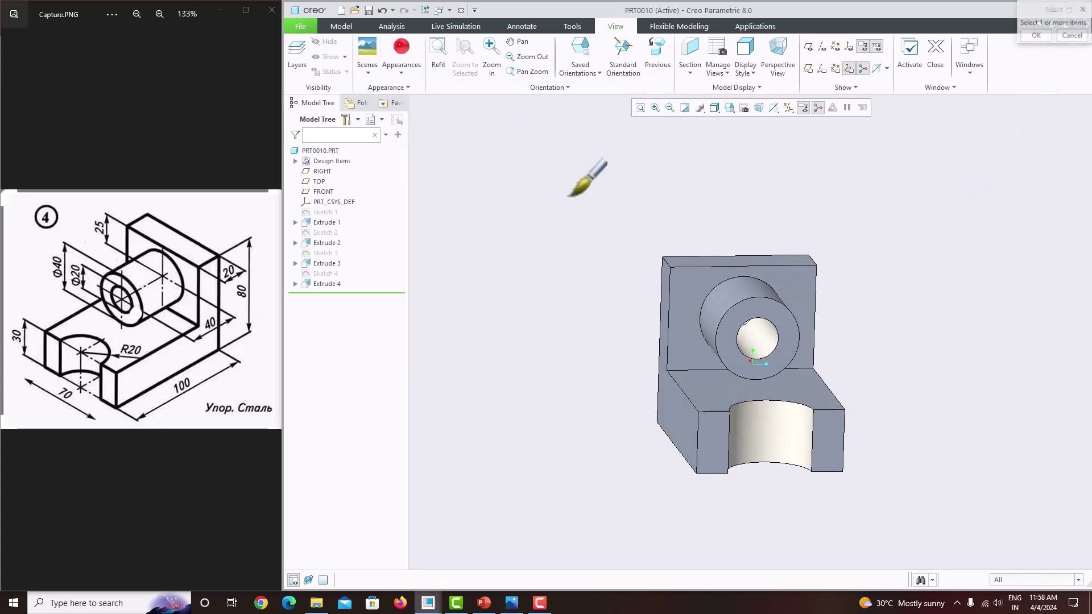
pyautogui.click(714, 260)
pyautogui.keyDown('ctrl'); pyautogui.click(666, 285); pyautogui.keyUp('ctrl')
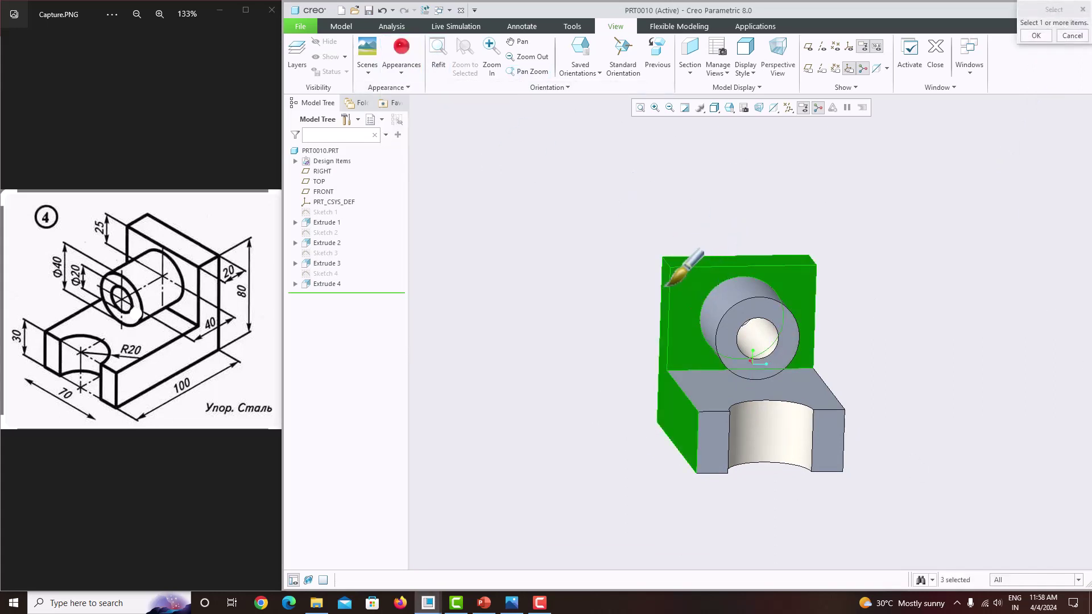
pyautogui.keyDown('ctrl'); pyautogui.click(722, 387); pyautogui.keyUp('ctrl')
pyautogui.keyDown('ctrl'); pyautogui.click(712, 427); pyautogui.keyUp('ctrl')
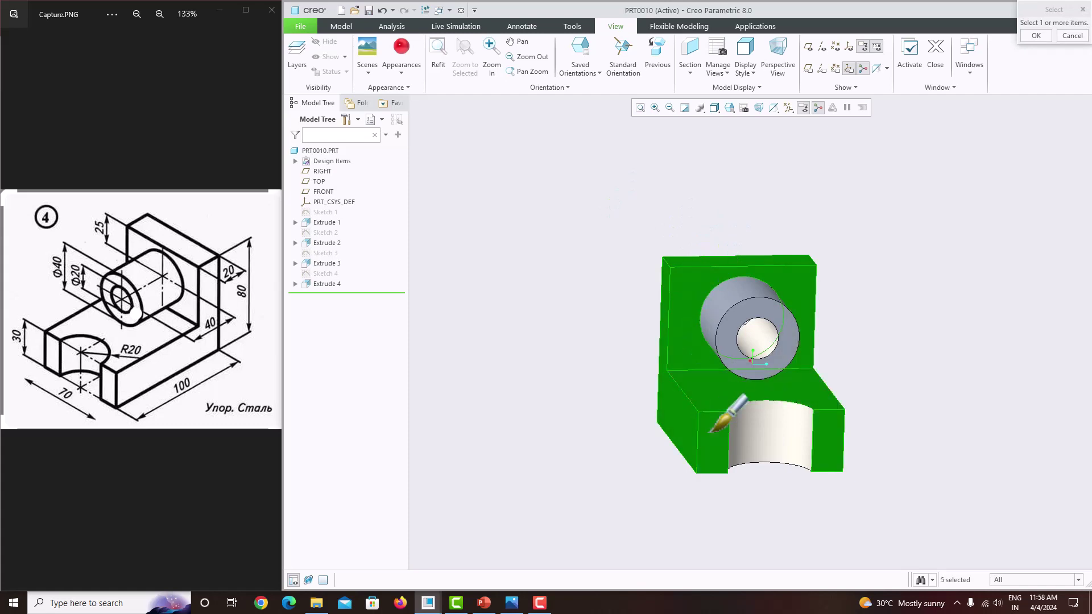
pyautogui.moveTo(859, 351); pyautogui.dragTo(785, 312, button='middle')
pyautogui.keyDown('ctrl'); pyautogui.click(785, 312); pyautogui.keyUp('ctrl')
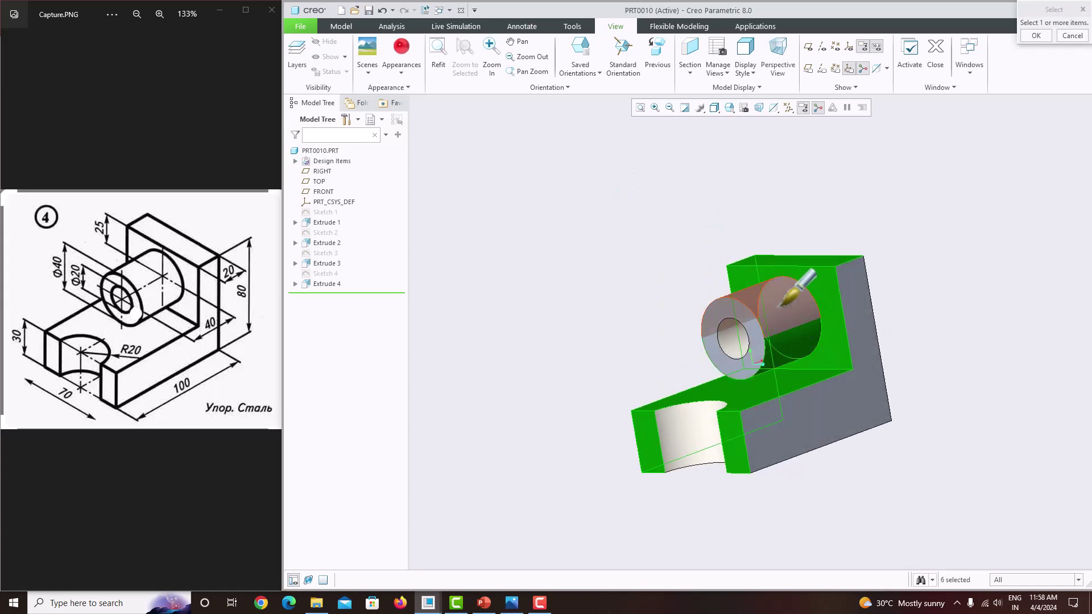
pyautogui.keyDown('ctrl'); pyautogui.click(761, 336); pyautogui.keyUp('ctrl')
pyautogui.keyDown('ctrl'); pyautogui.click(877, 295); pyautogui.keyUp('ctrl')
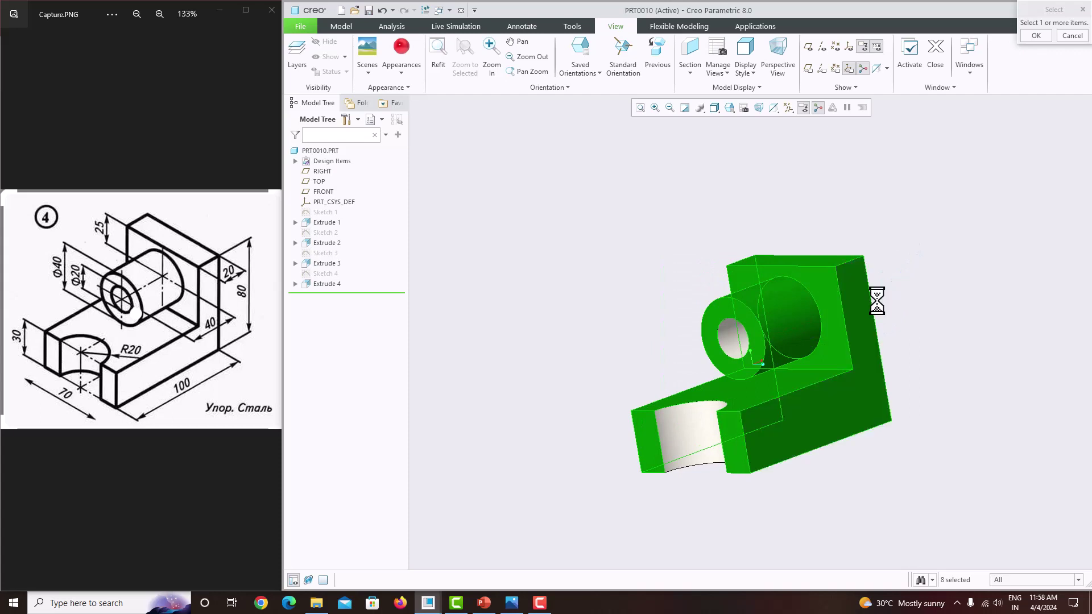
pyautogui.click(1037, 35)
pyautogui.moveTo(768, 227)
pyautogui.mouseDown(button='middle')
pyautogui.moveTo(829, 224)
pyautogui.moveTo(844, 348)
pyautogui.moveTo(816, 346)
pyautogui.mouseUp(button='middle')
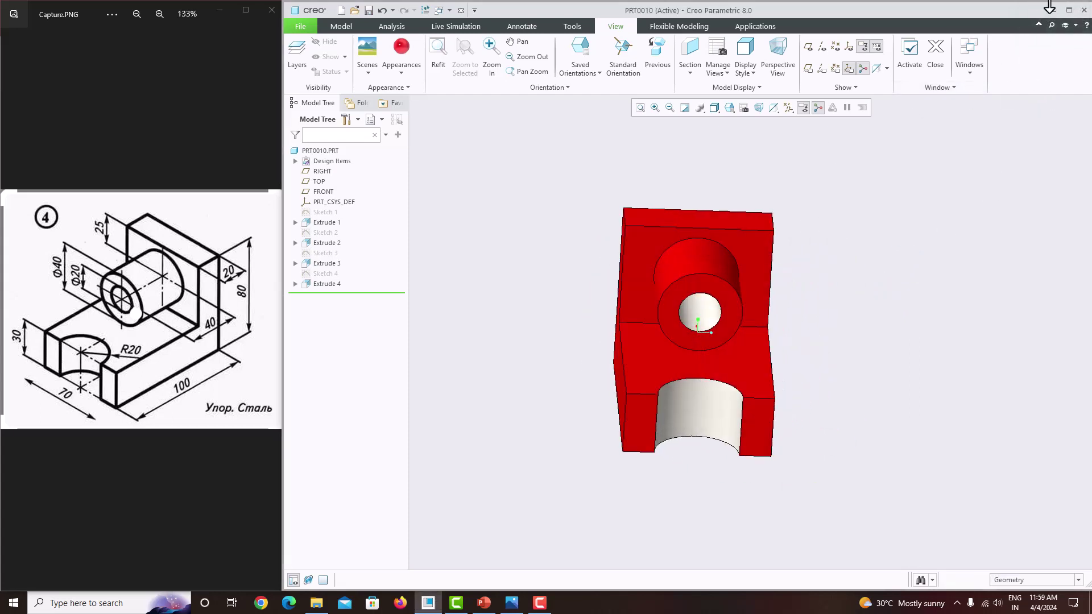
# - Maximize the Creo window and orbit the red bracket into an isometric view
pyautogui.click(1071, 10)
pyautogui.moveTo(755, 442)
pyautogui.mouseDown(button='middle')
pyautogui.moveTo(710, 411)
pyautogui.moveTo(777, 409)
pyautogui.moveTo(836, 455)
pyautogui.moveTo(814, 451)
pyautogui.moveTo(831, 480)
pyautogui.moveTo(779, 471)
pyautogui.moveTo(732, 487)
pyautogui.moveTo(741, 397)
pyautogui.moveTo(586, 343)
pyautogui.moveTo(624, 373)
pyautogui.moveTo(595, 306)
pyautogui.moveTo(633, 275)
pyautogui.mouseUp(button='middle')
pyautogui.scroll(2, 633, 275)
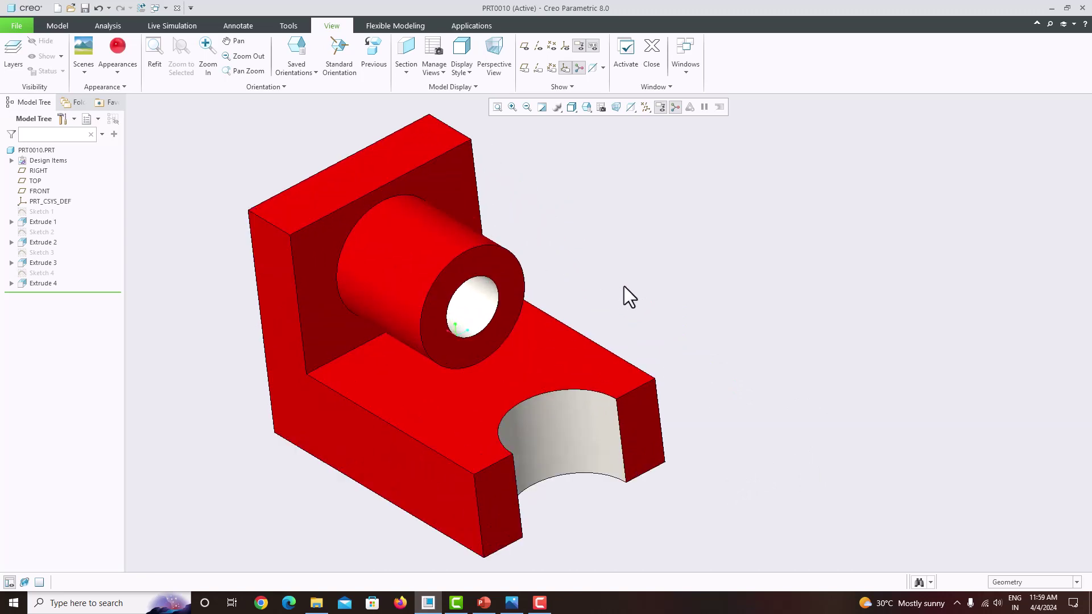
pyautogui.scroll(-1, 622, 289)
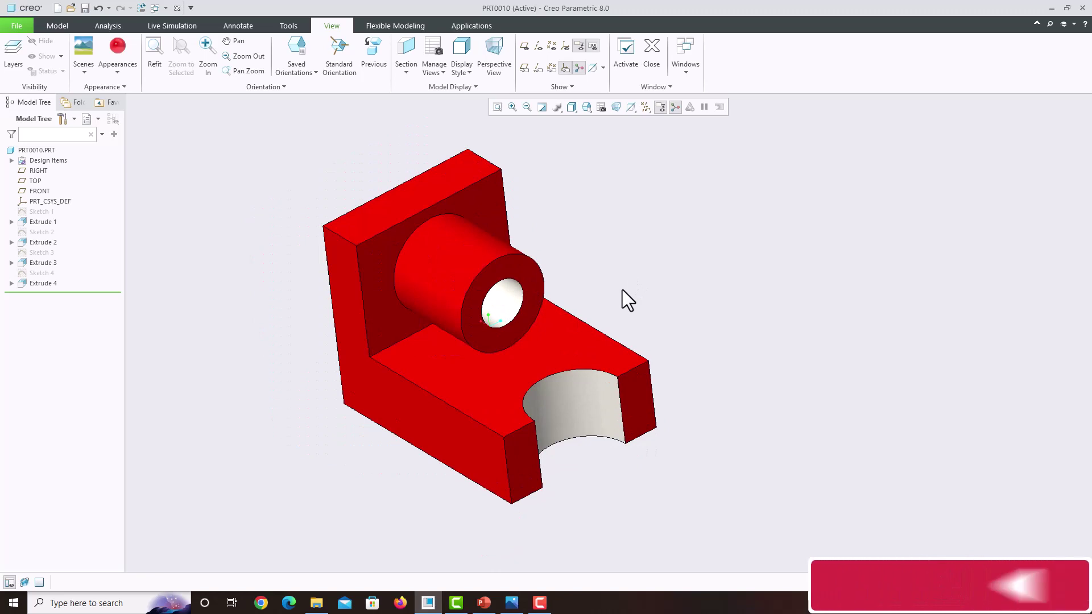